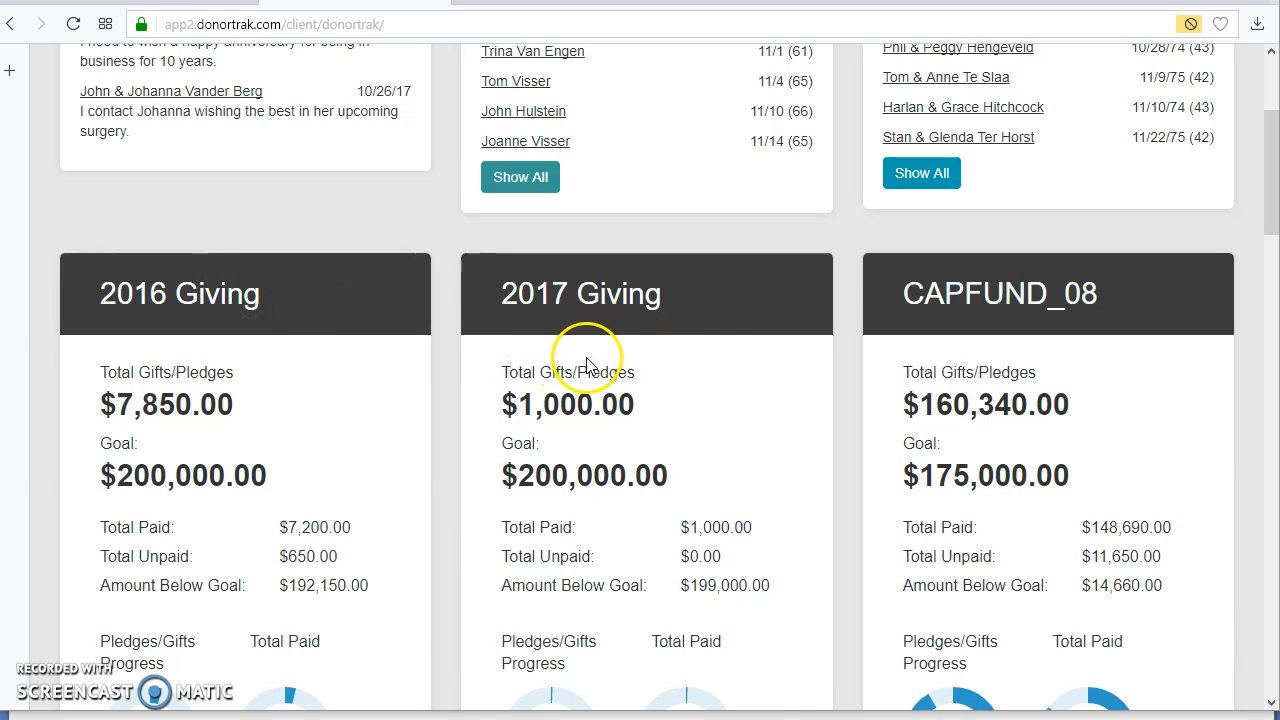
Step: Look over the dashboard's giving summaries and open the Campaigns/Appeals administration list
scroll(980, 414, down, 6)
scroll(981, 407, up, 10)
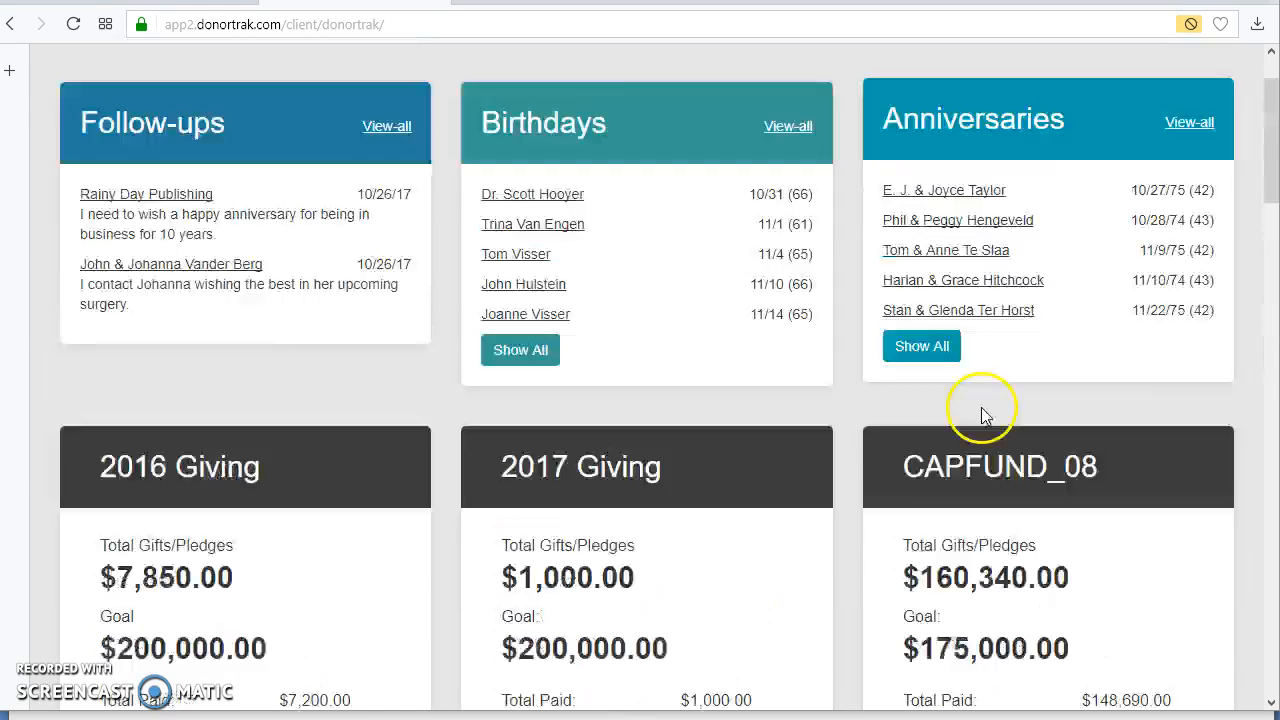
click(871, 106)
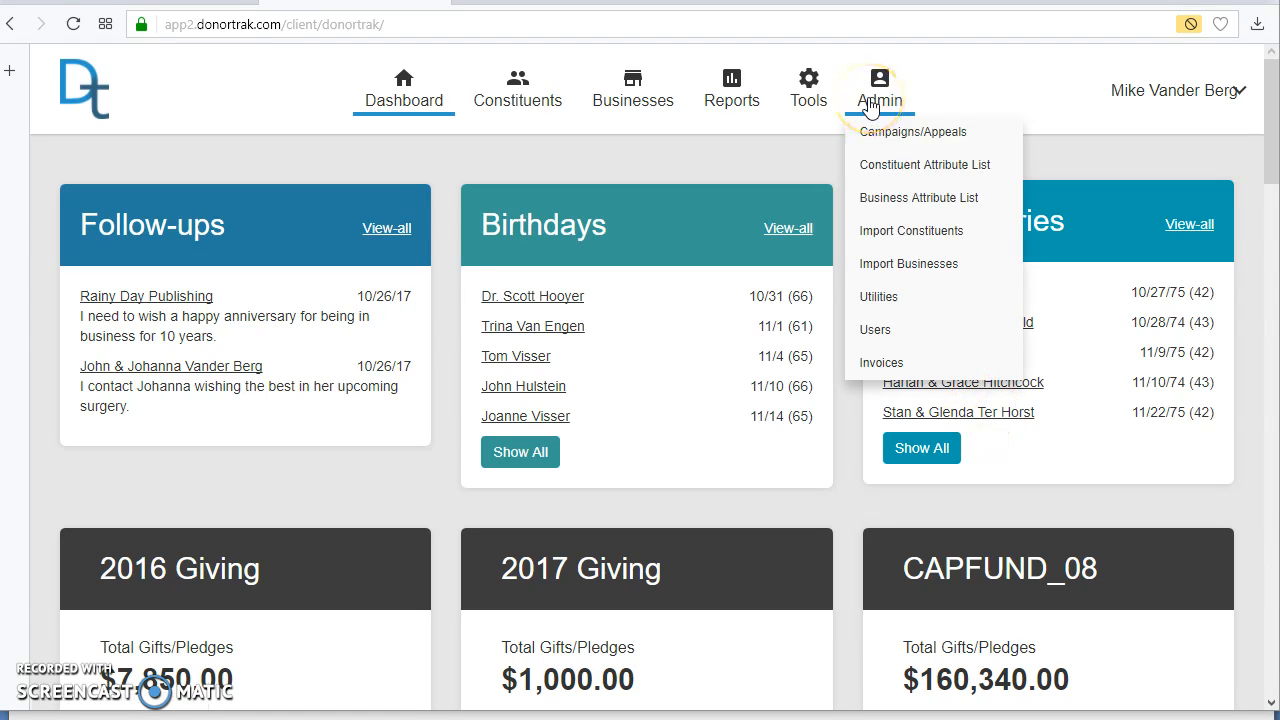
click(875, 140)
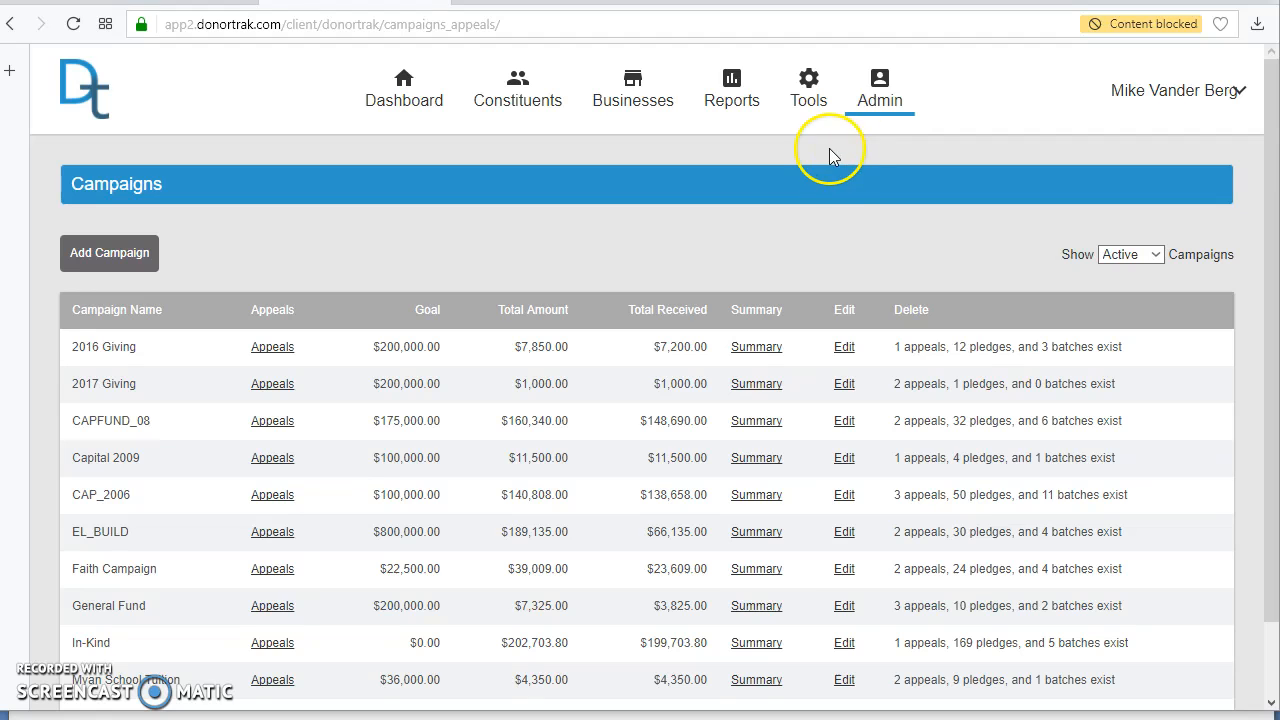
scroll(791, 262, down, 1)
scroll(786, 264, up, 1)
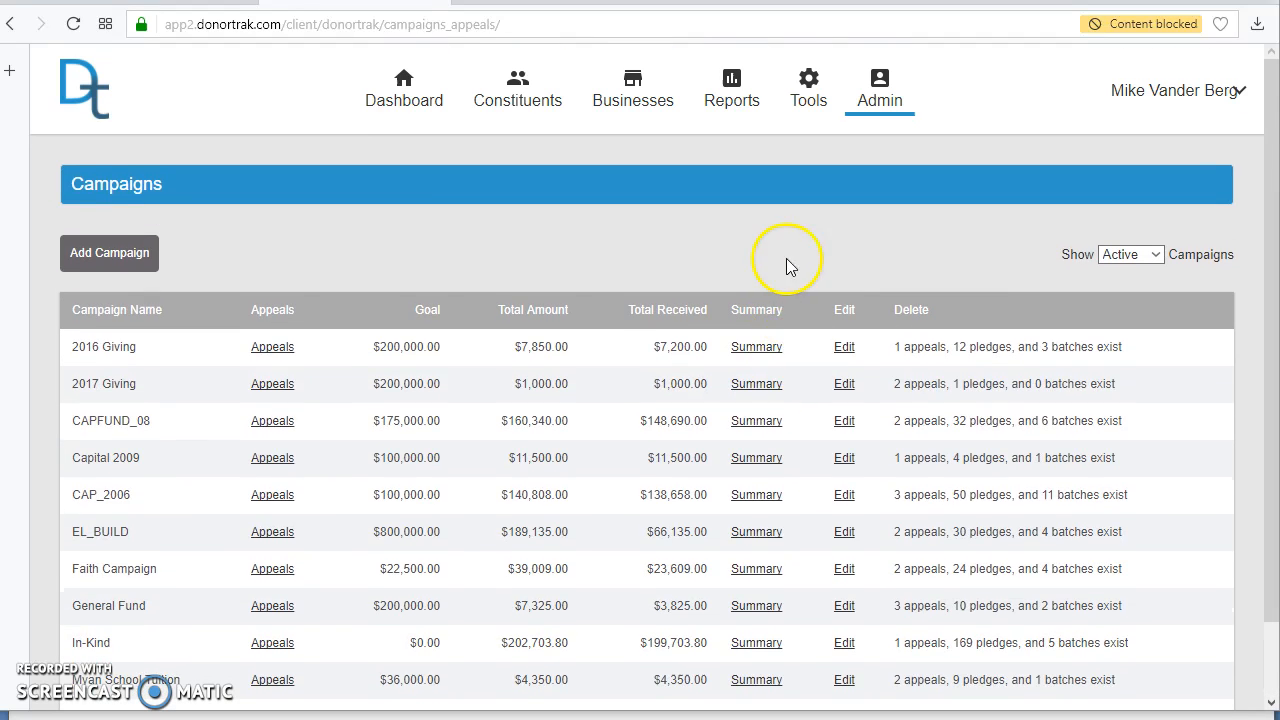
Step: Start a new campaign named 2018 Giving and set its goal to 300000
click(104, 268)
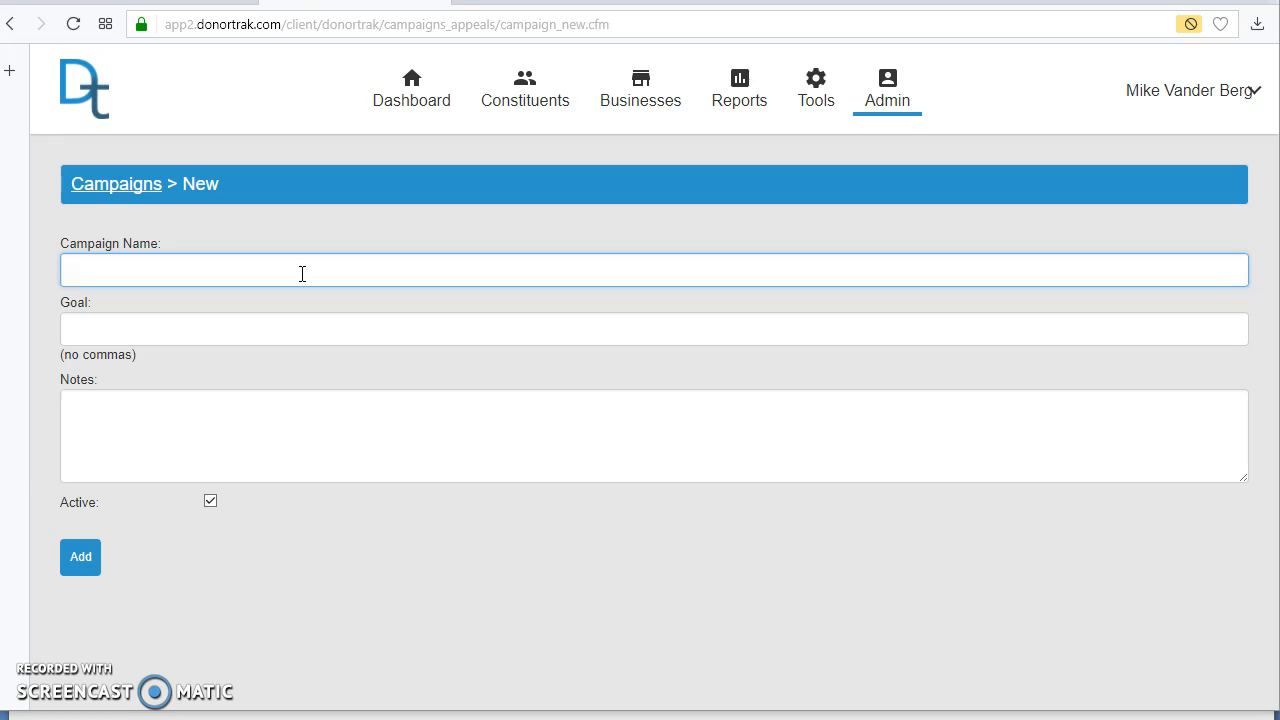
text(2012)
key(BackSpace)
text(8 Giving)
click(152, 329)
text(2)
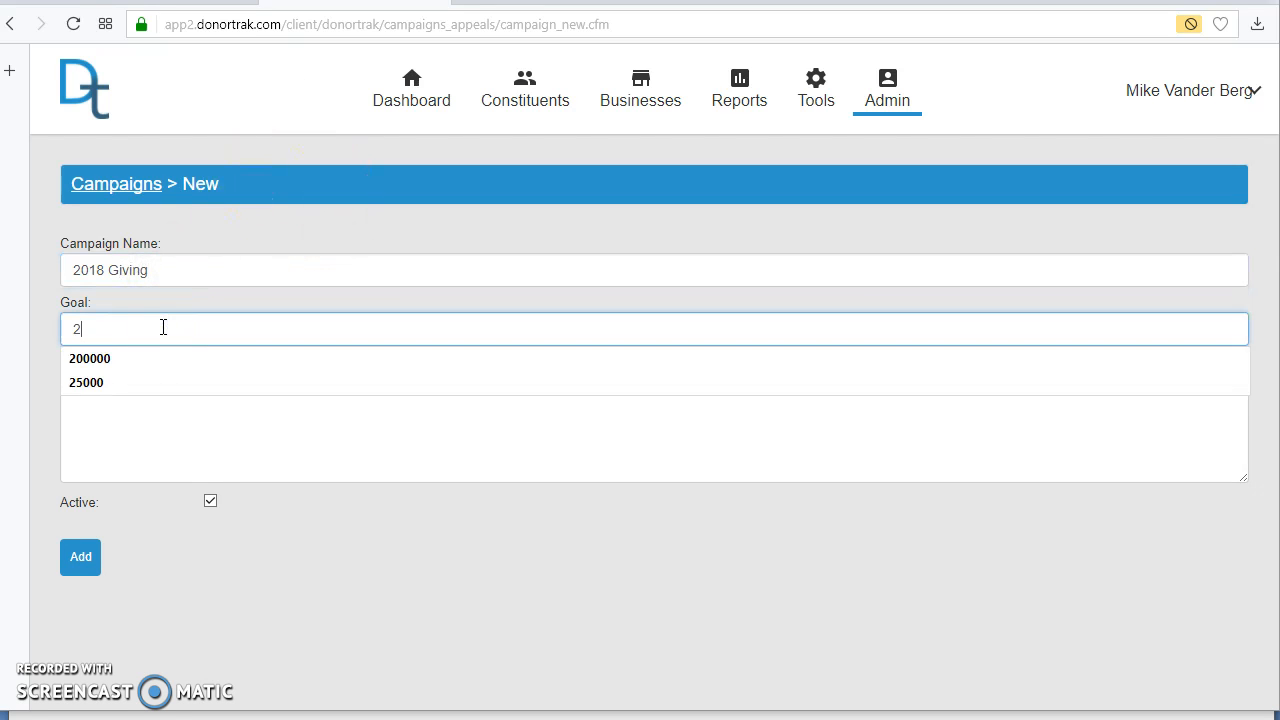
key(BackSpace)
text(300)
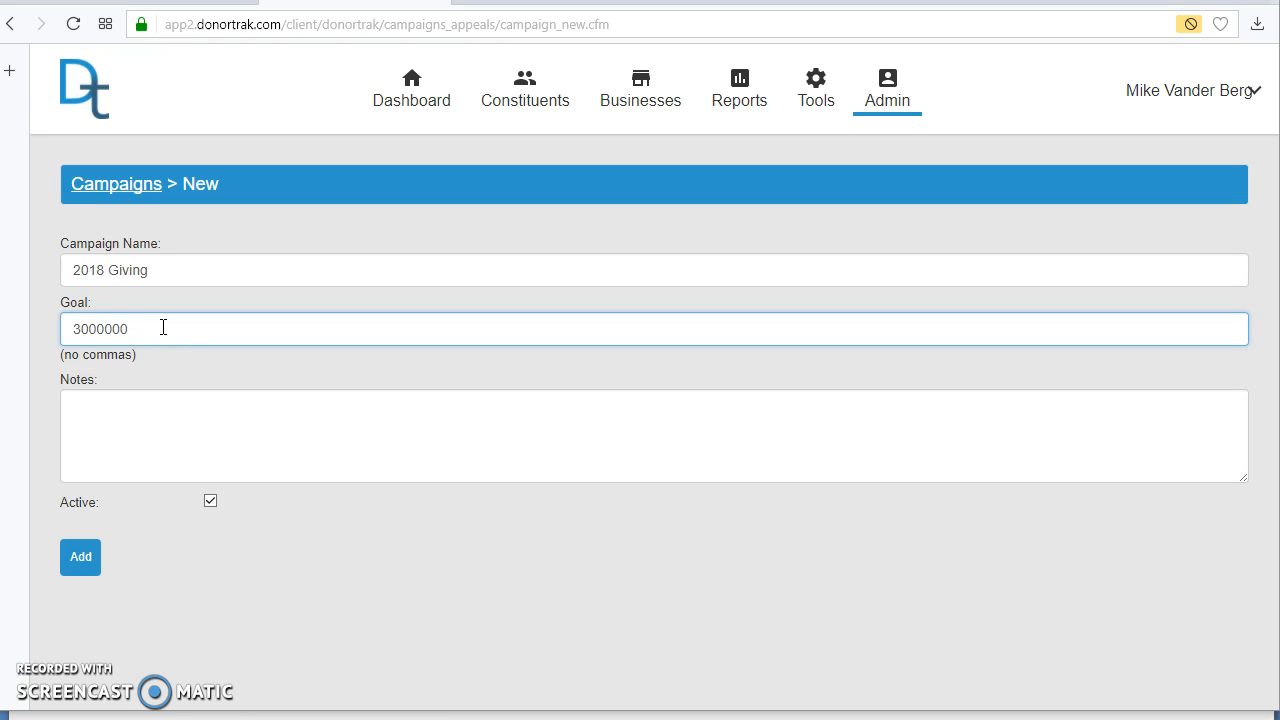
text(000)
Step: Leave the notes empty, keep the new campaign marked as active, and add it to the campaign list
click(160, 446)
click(78, 570)
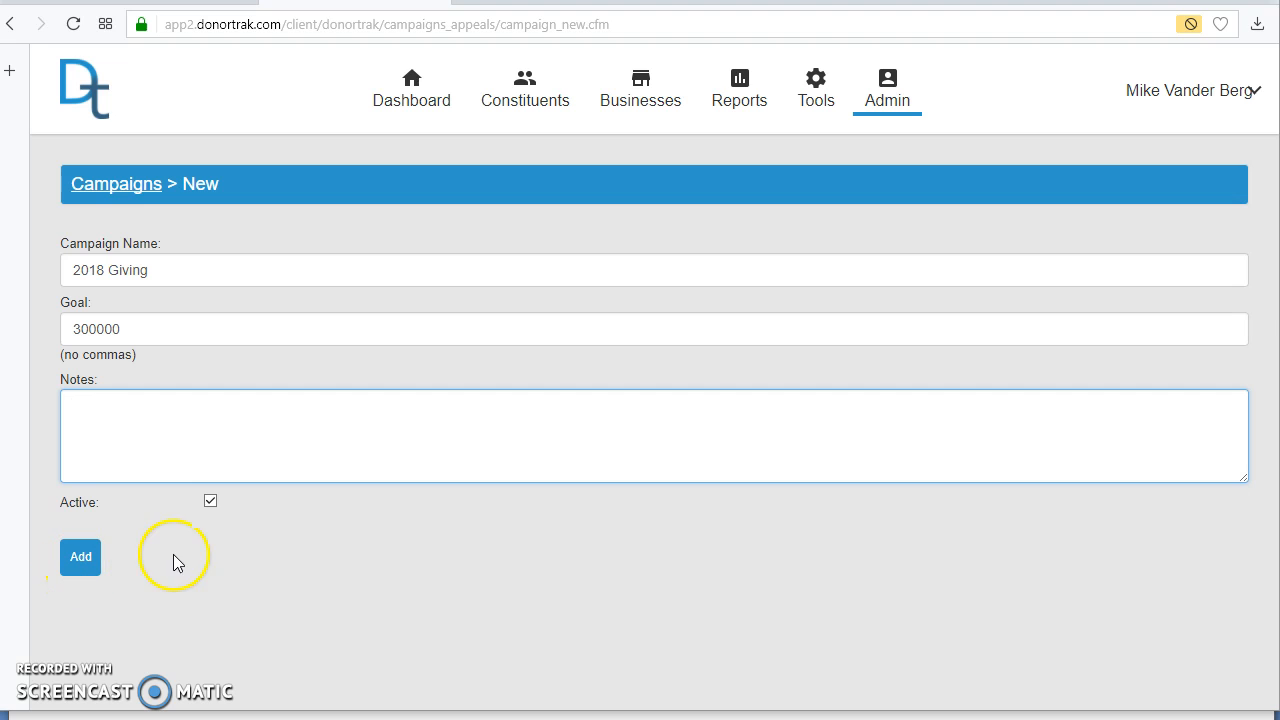
click(211, 501)
click(84, 568)
click(211, 501)
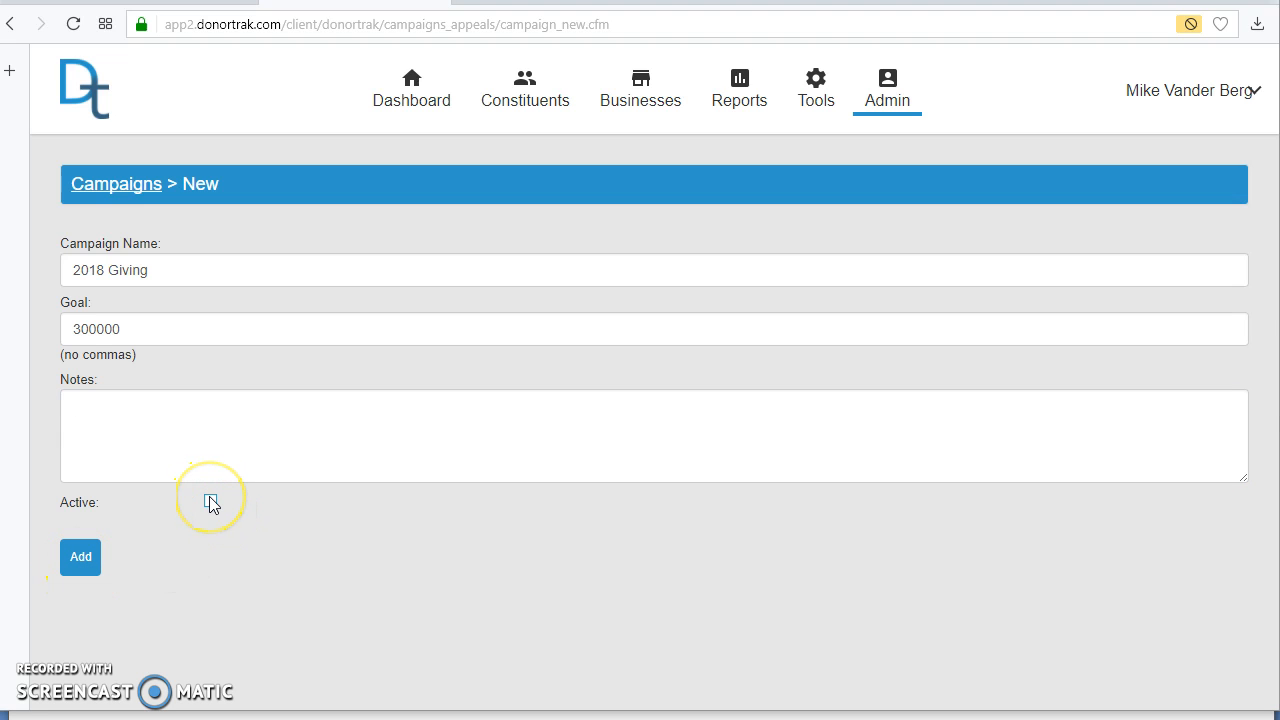
click(230, 557)
click(210, 503)
click(87, 578)
click(210, 501)
click(46, 594)
click(81, 568)
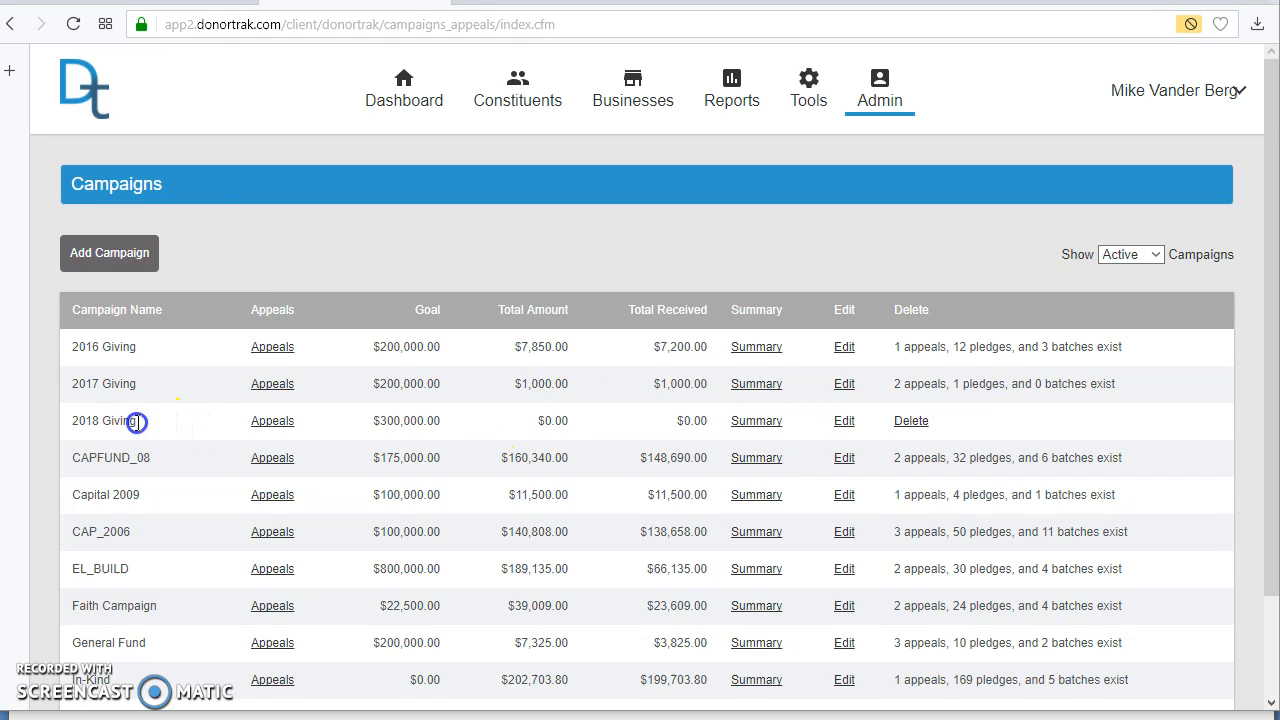
Step: Start a new appeal under the 2018 Giving campaign, named Auction 2018, with a goal of 100000
drag(137, 423, 138, 402)
click(338, 425)
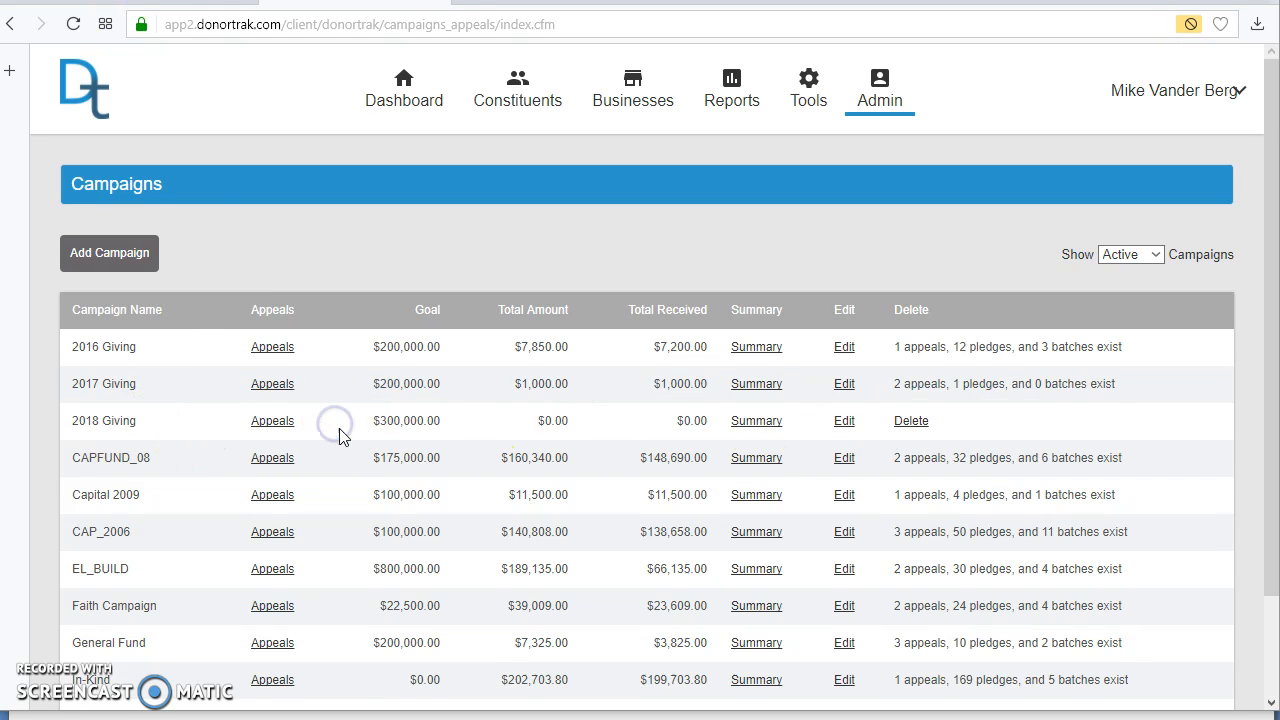
click(272, 421)
click(101, 278)
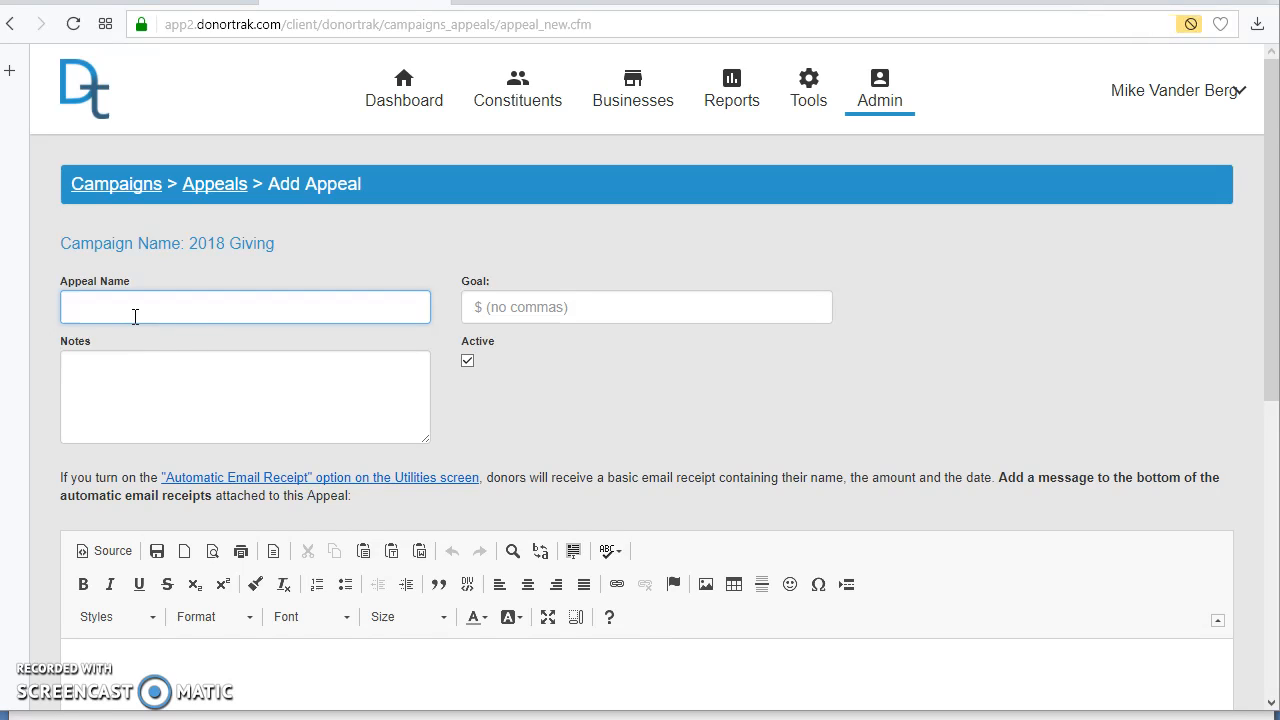
text(Auction)
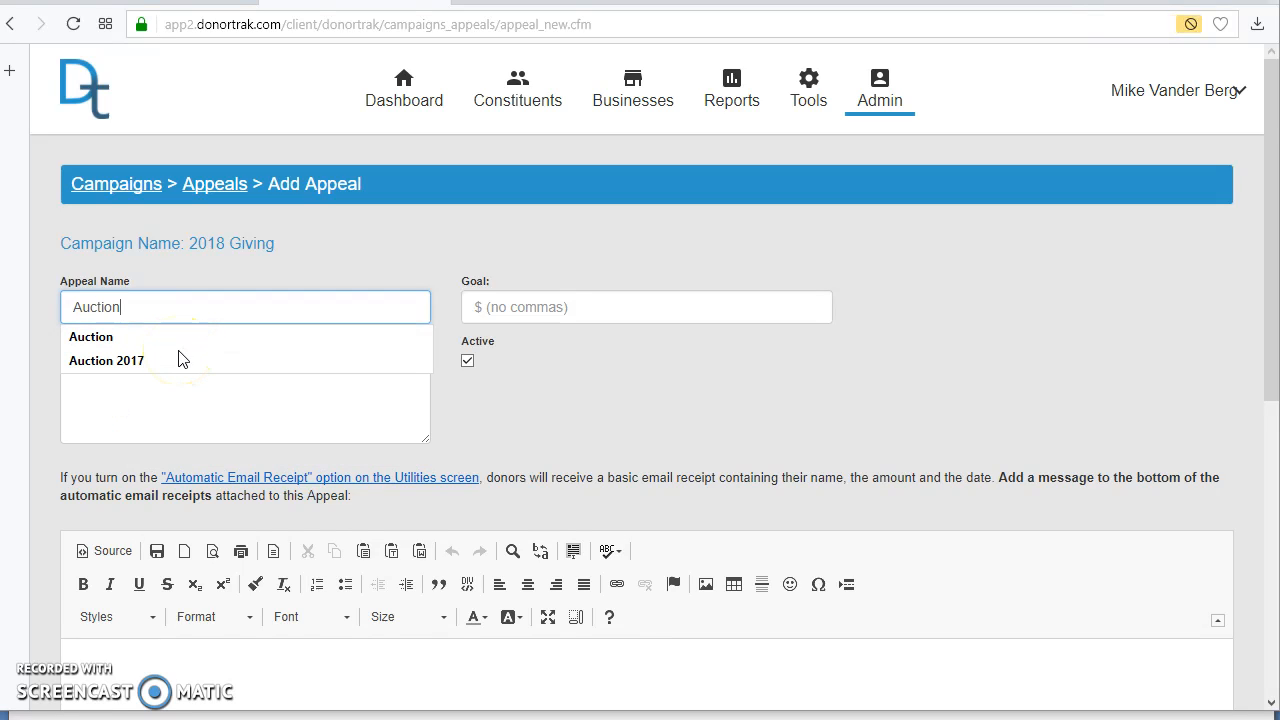
click(165, 366)
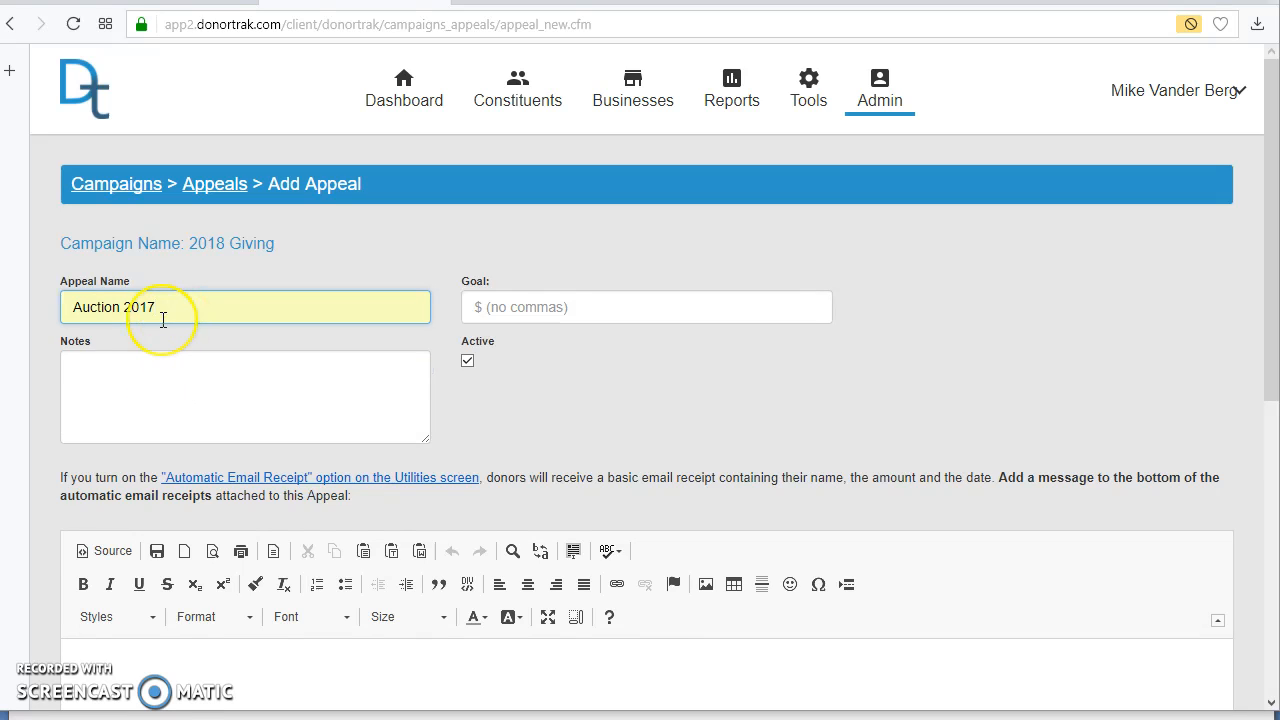
key(BackSpace)
text(8)
key(Tab)
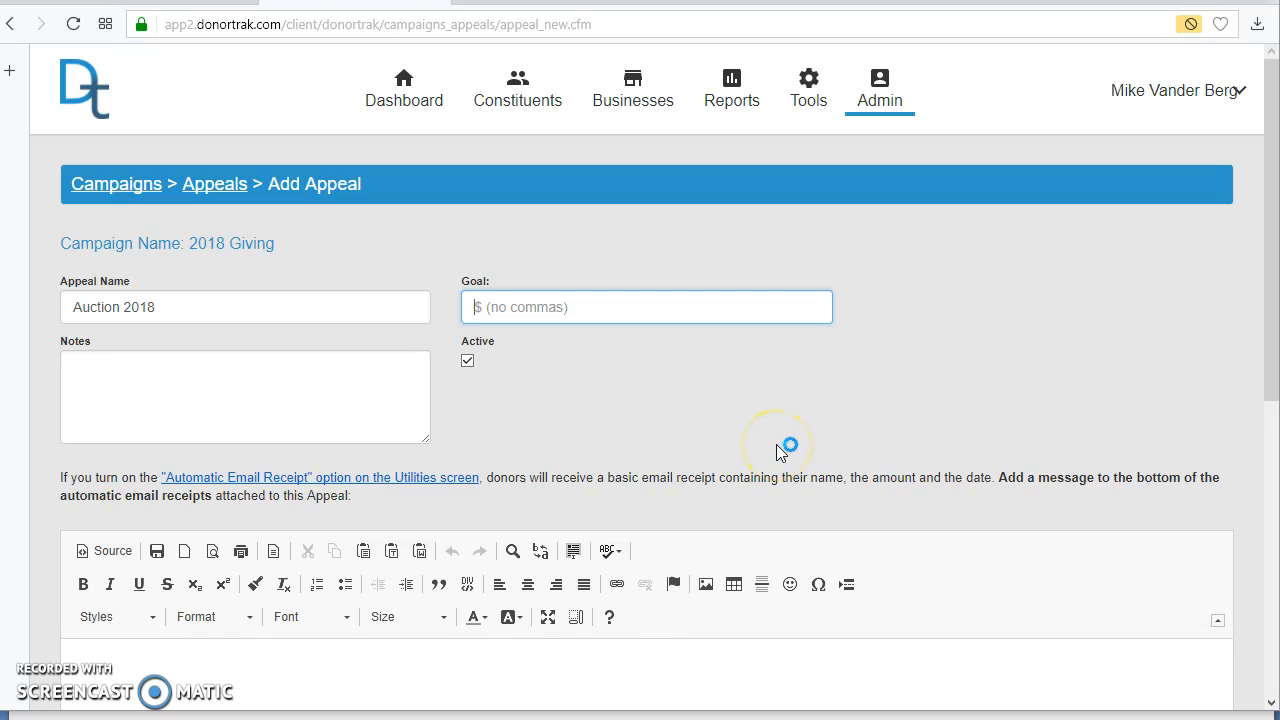
text(10)
click(497, 368)
click(242, 386)
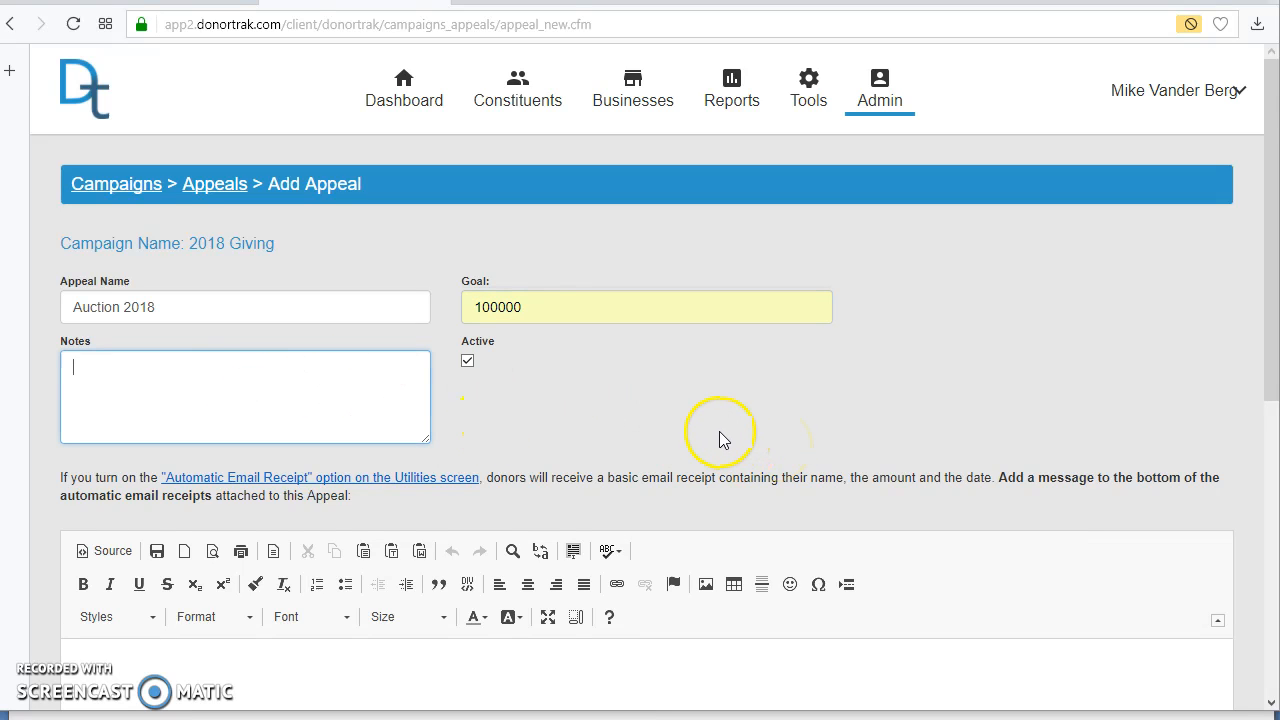
Step: Examine the new appeal form's automatic email receipt note and the message editor for the receipt text
scroll(719, 431, down, 2)
click(685, 578)
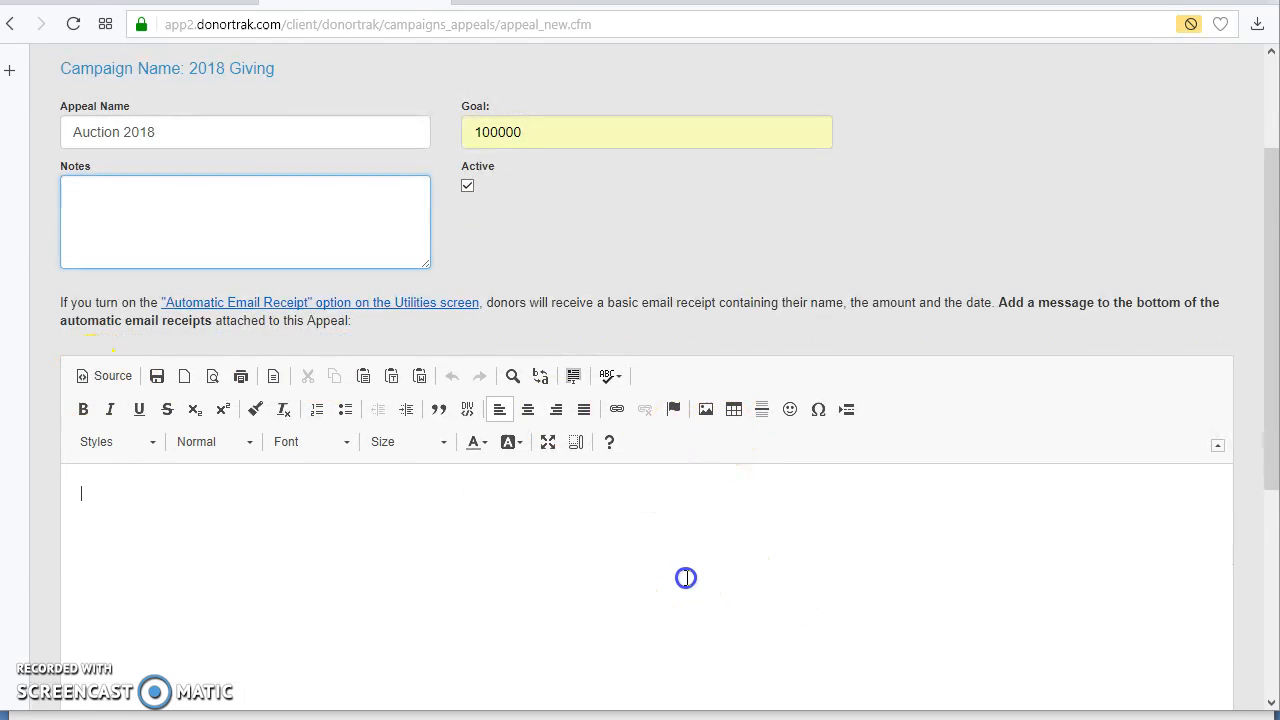
scroll(254, 523, down, 4)
scroll(409, 509, up, 3)
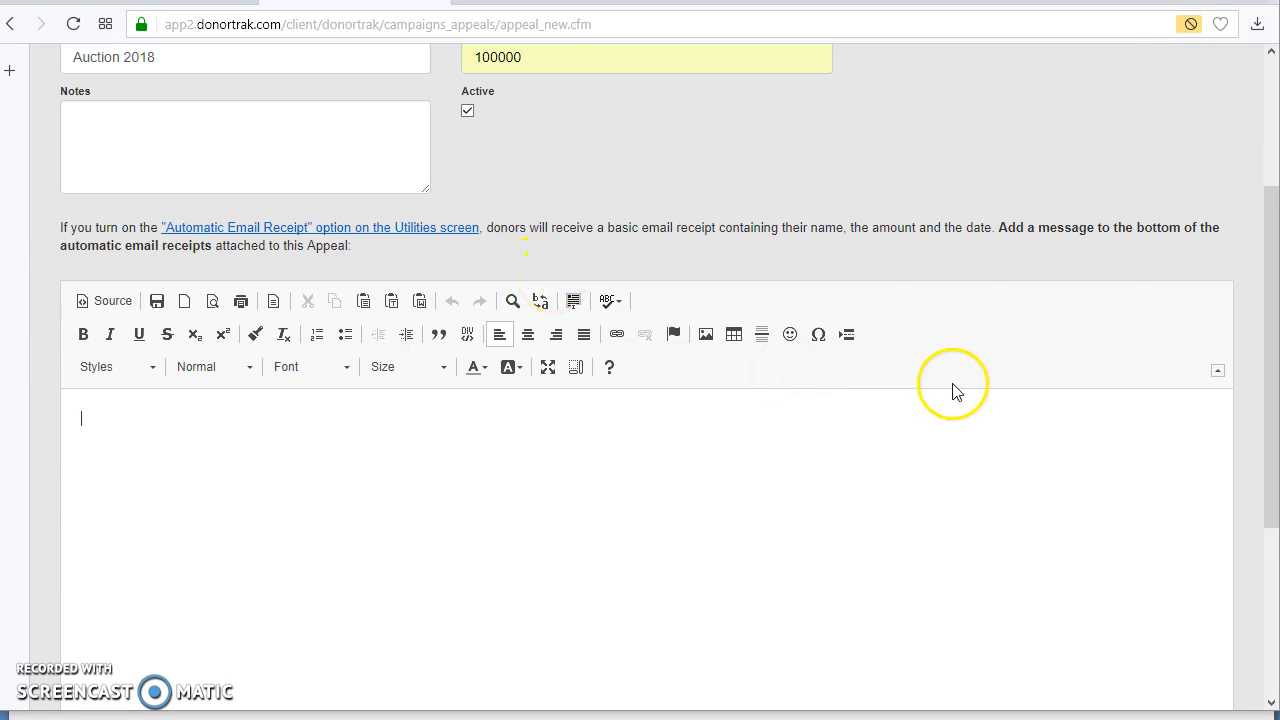
scroll(961, 375, up, 3)
scroll(953, 365, down, 3)
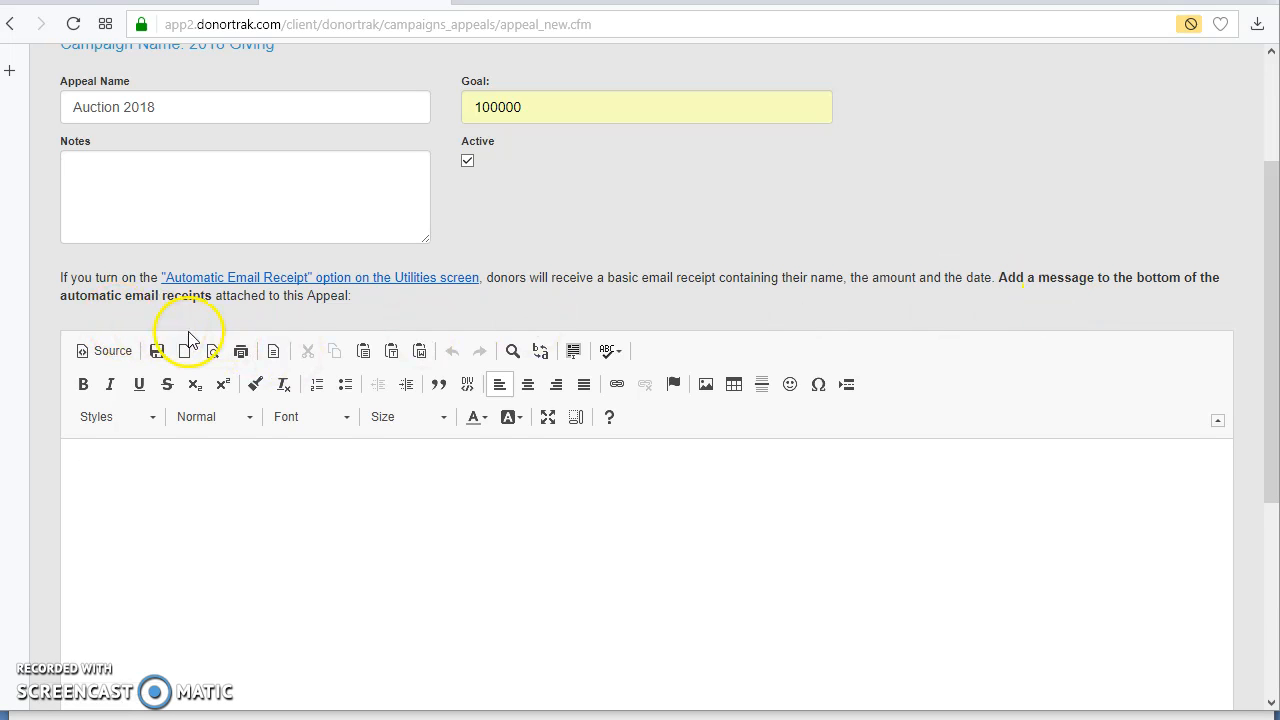
scroll(440, 420, up, 1)
scroll(440, 420, up, 2)
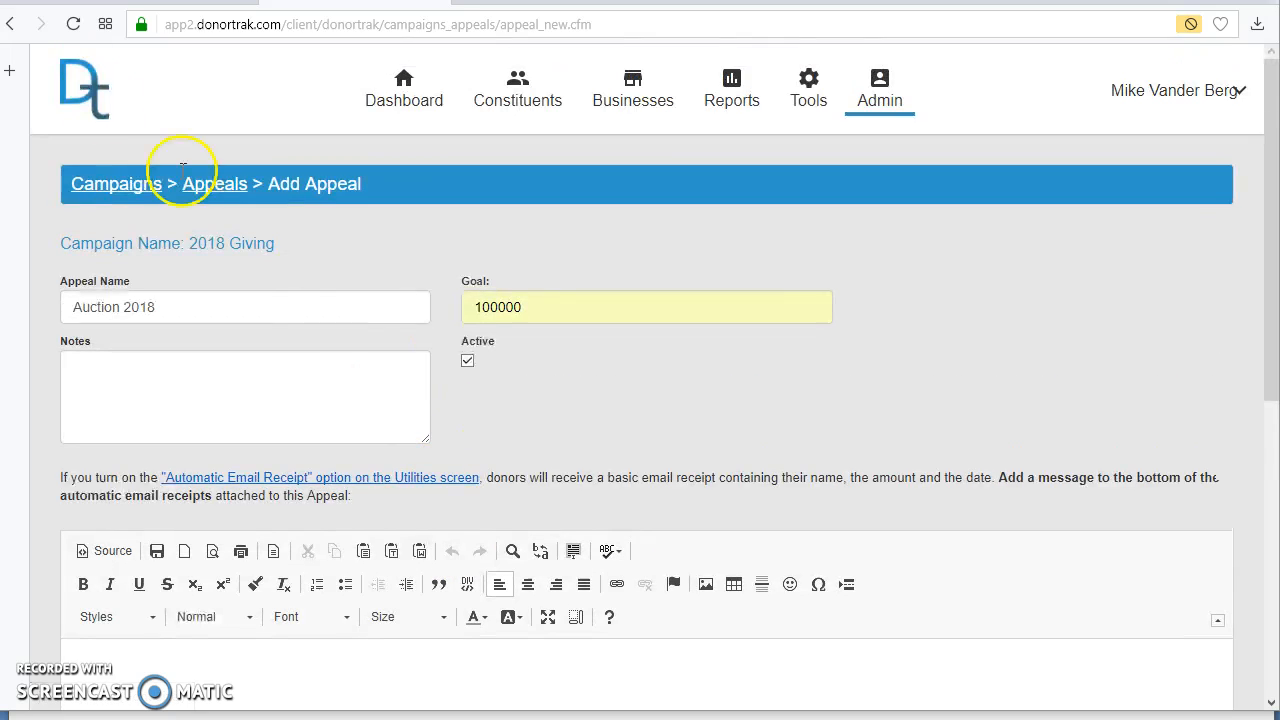
scroll(343, 351, down, 2)
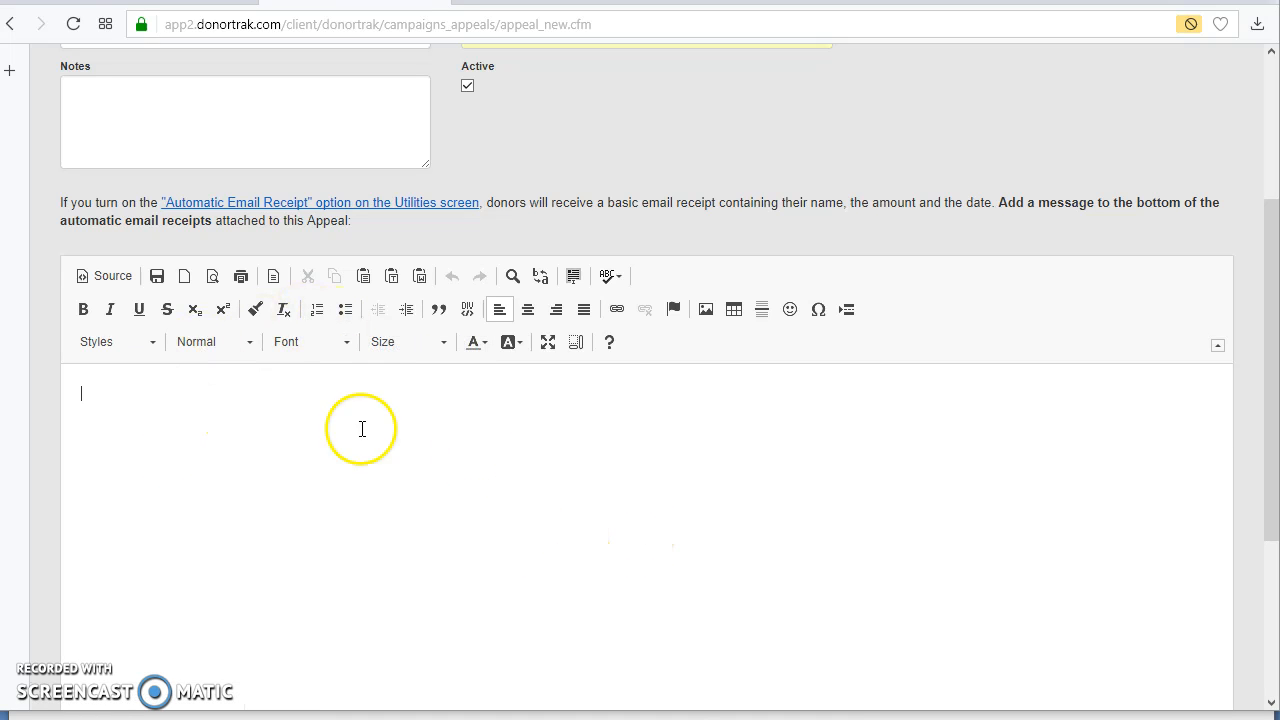
scroll(404, 516, down, 2)
click(405, 516)
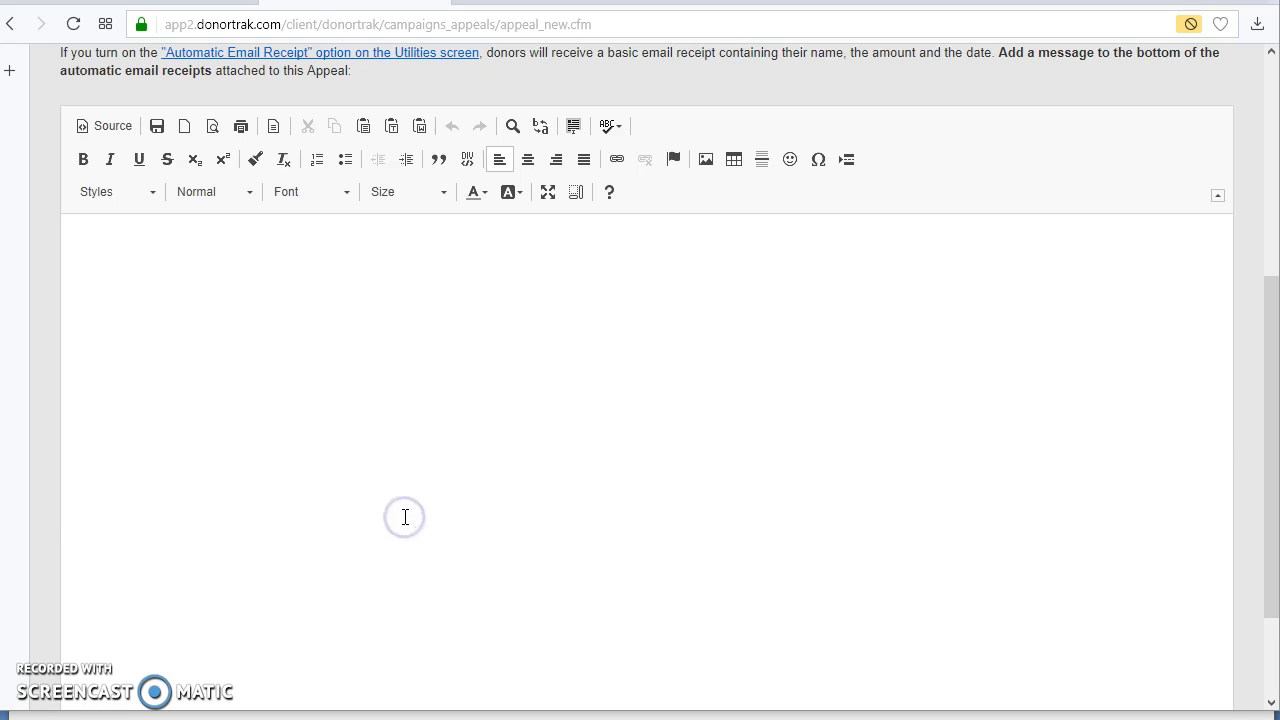
scroll(405, 516, down, 2)
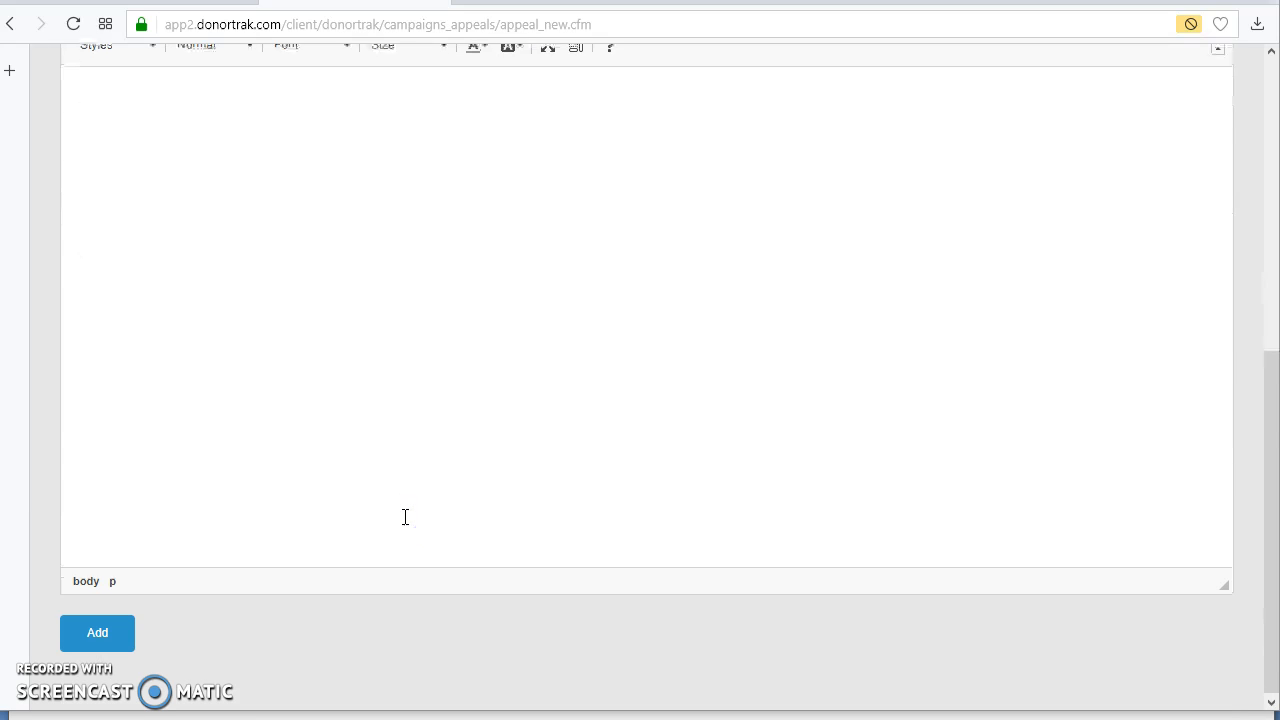
scroll(405, 517, up, 5)
Step: Add the Auction 2018 appeal to the campaign without a receipt message
scroll(405, 517, down, 1)
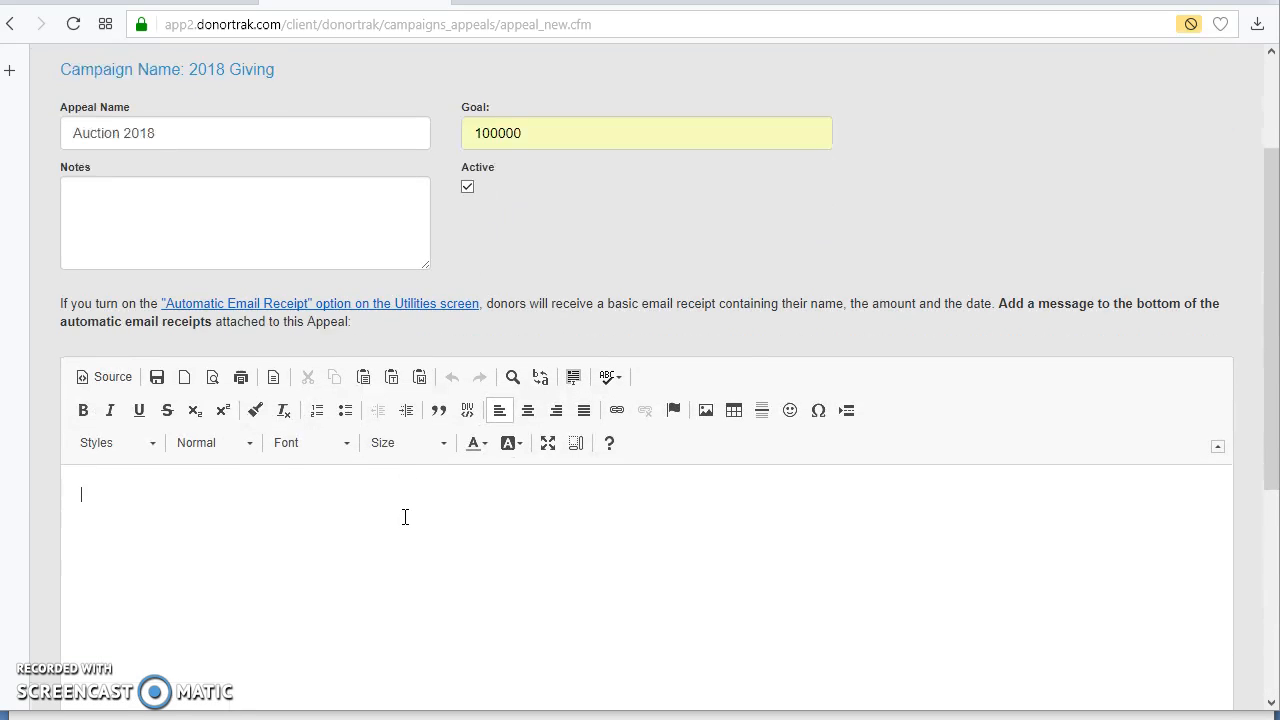
scroll(405, 516, down, 4)
click(98, 630)
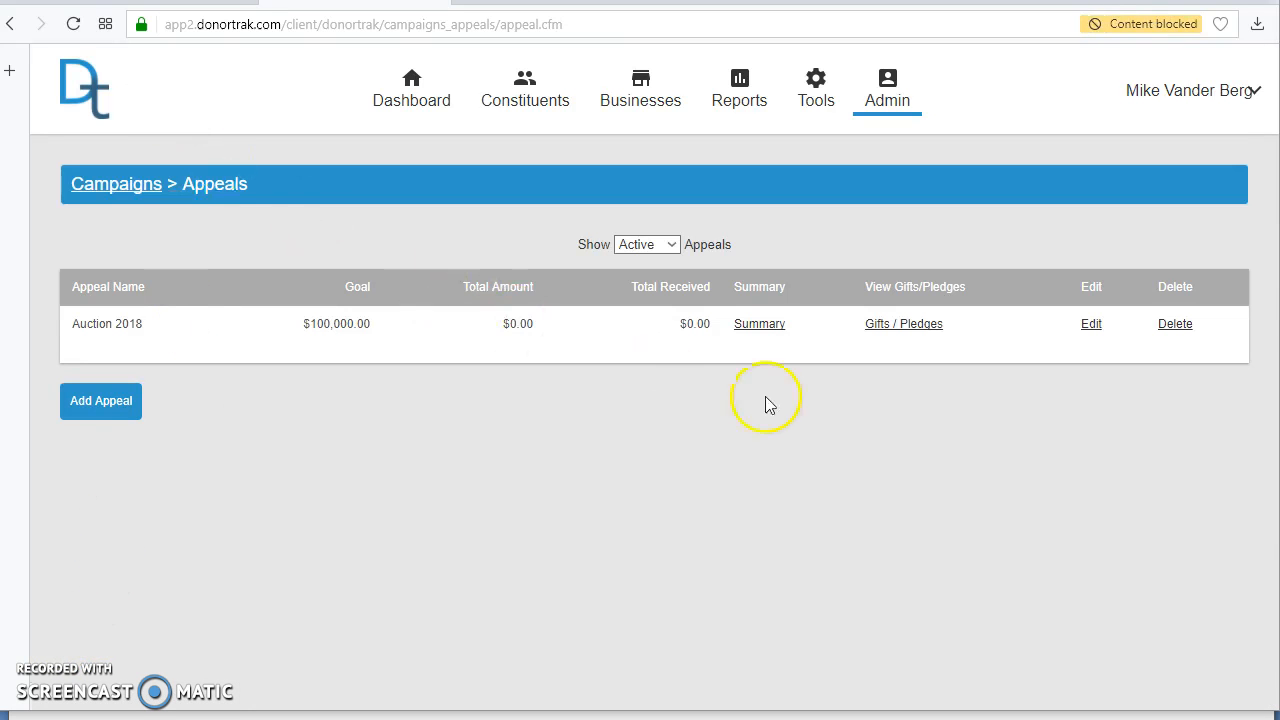
Step: Add another appeal to the 2018 Giving campaign, named Telethon 2018, with a goal of 25000
click(100, 405)
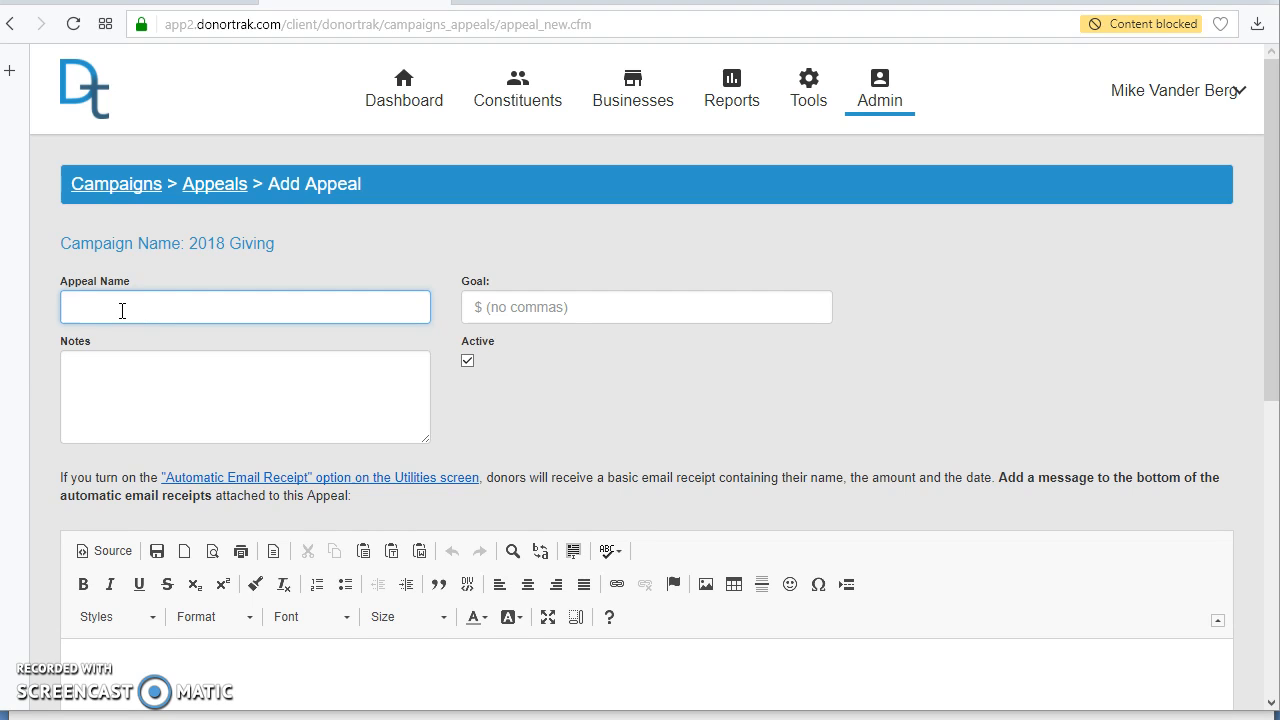
text(Telethon)
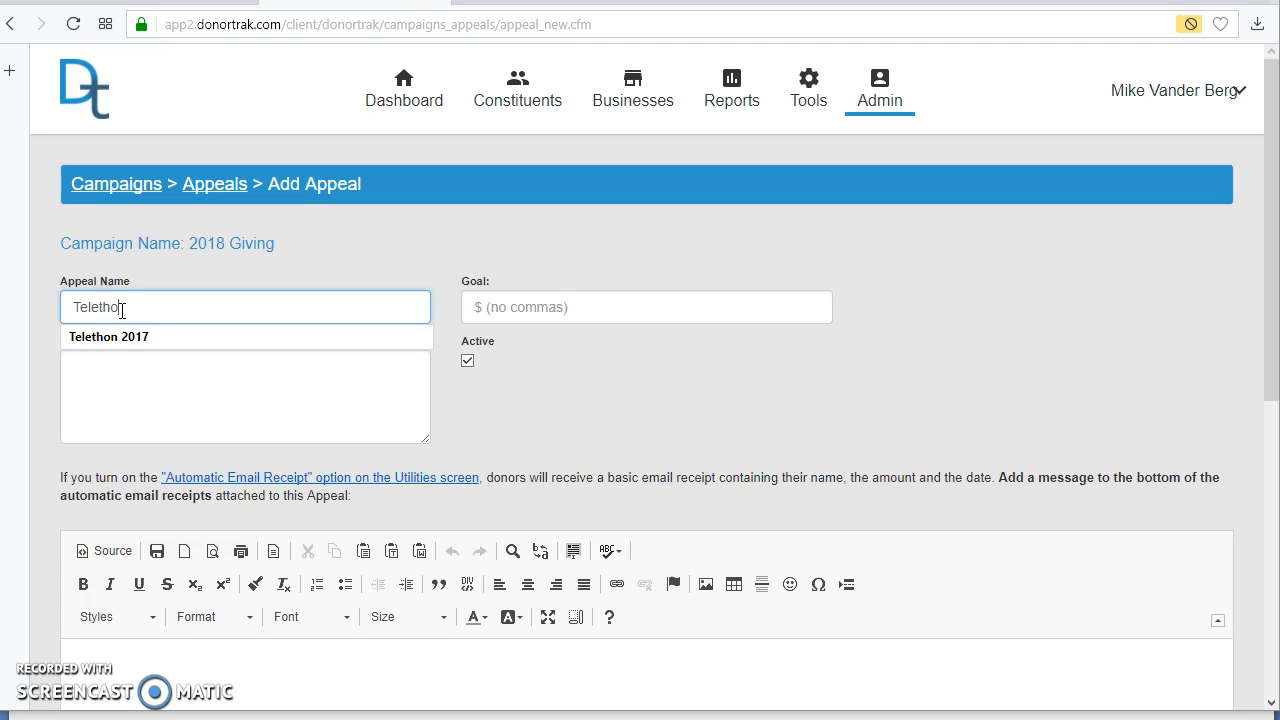
text( 2018)
key(Tab)
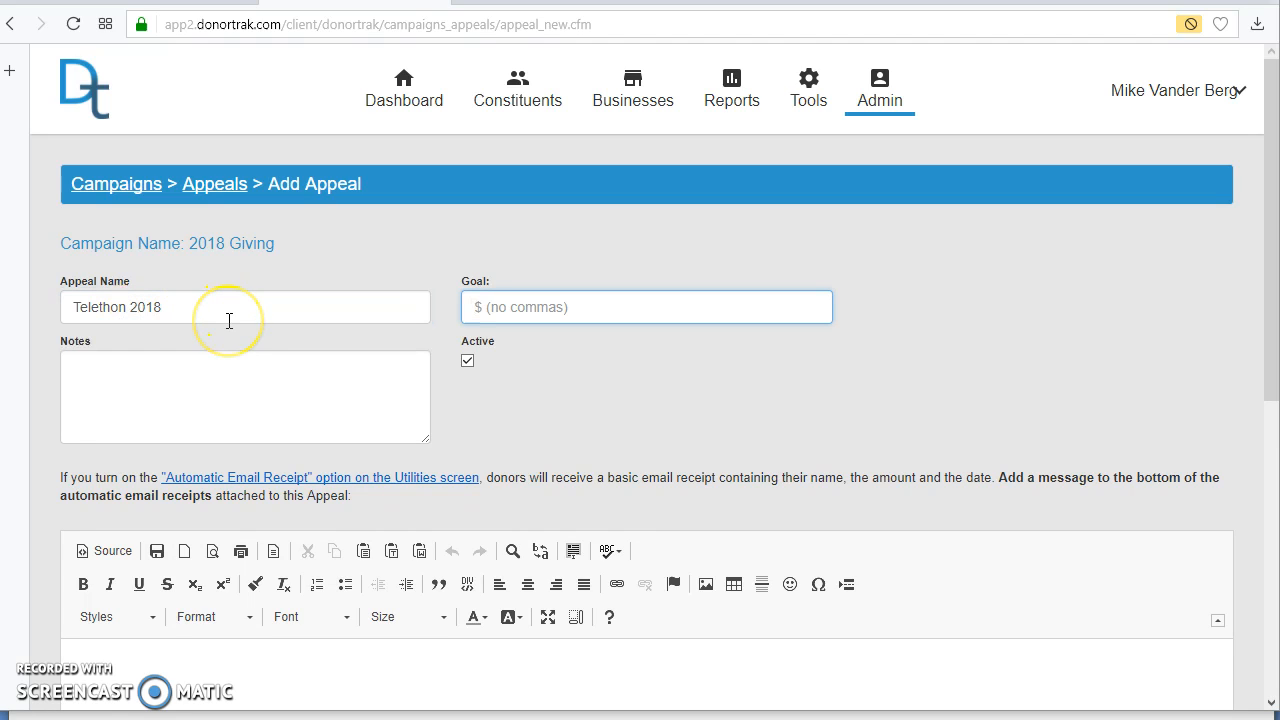
text(25000)
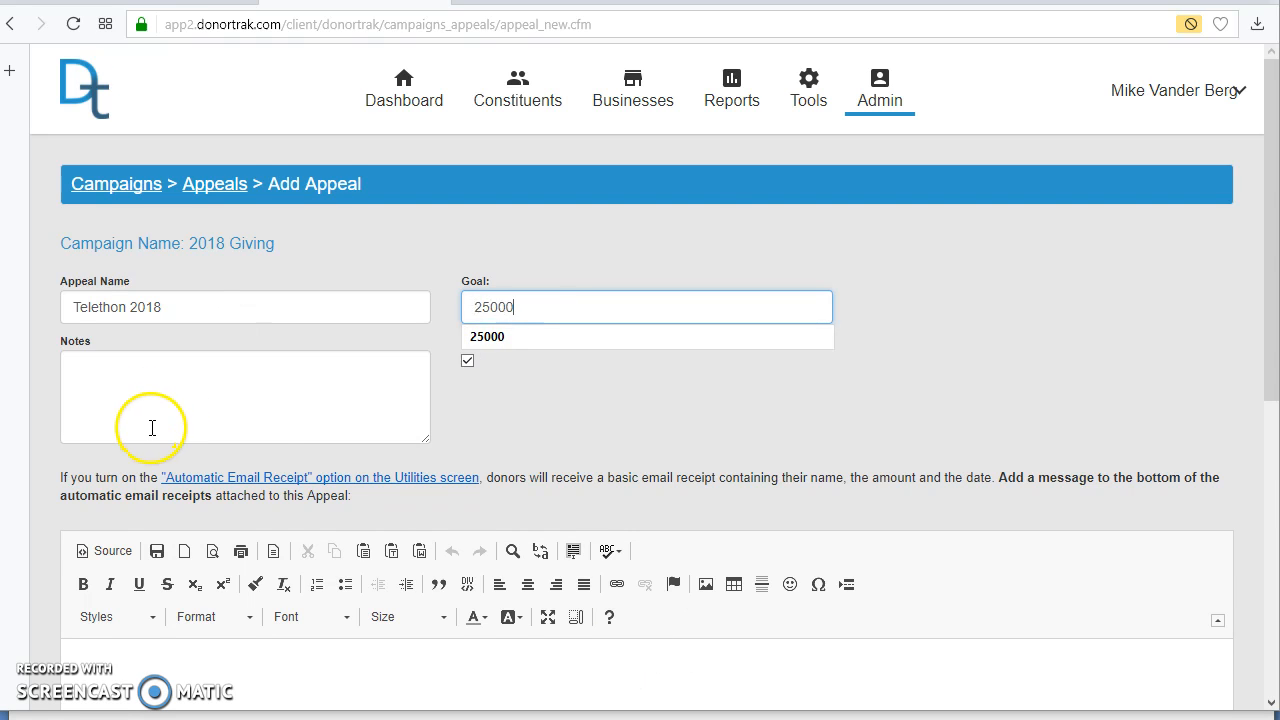
scroll(286, 543, down, 5)
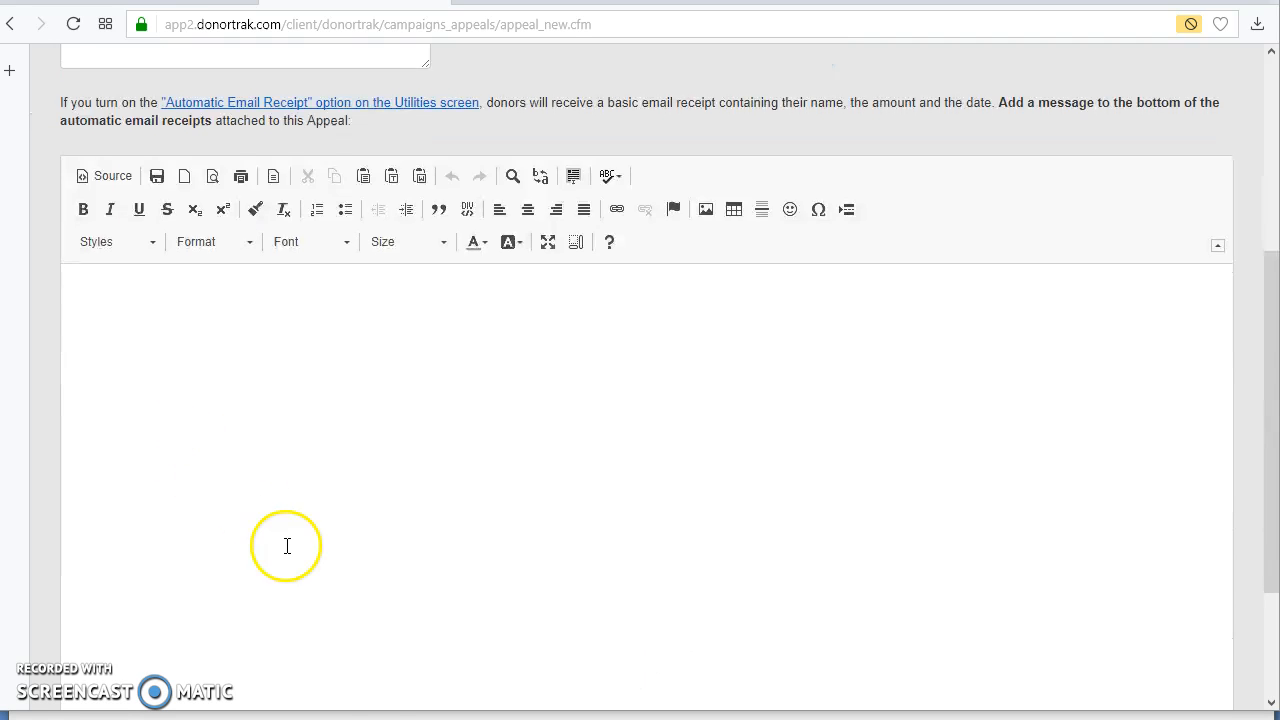
scroll(657, 214, up, 2)
scroll(403, 400, down, 2)
click(110, 632)
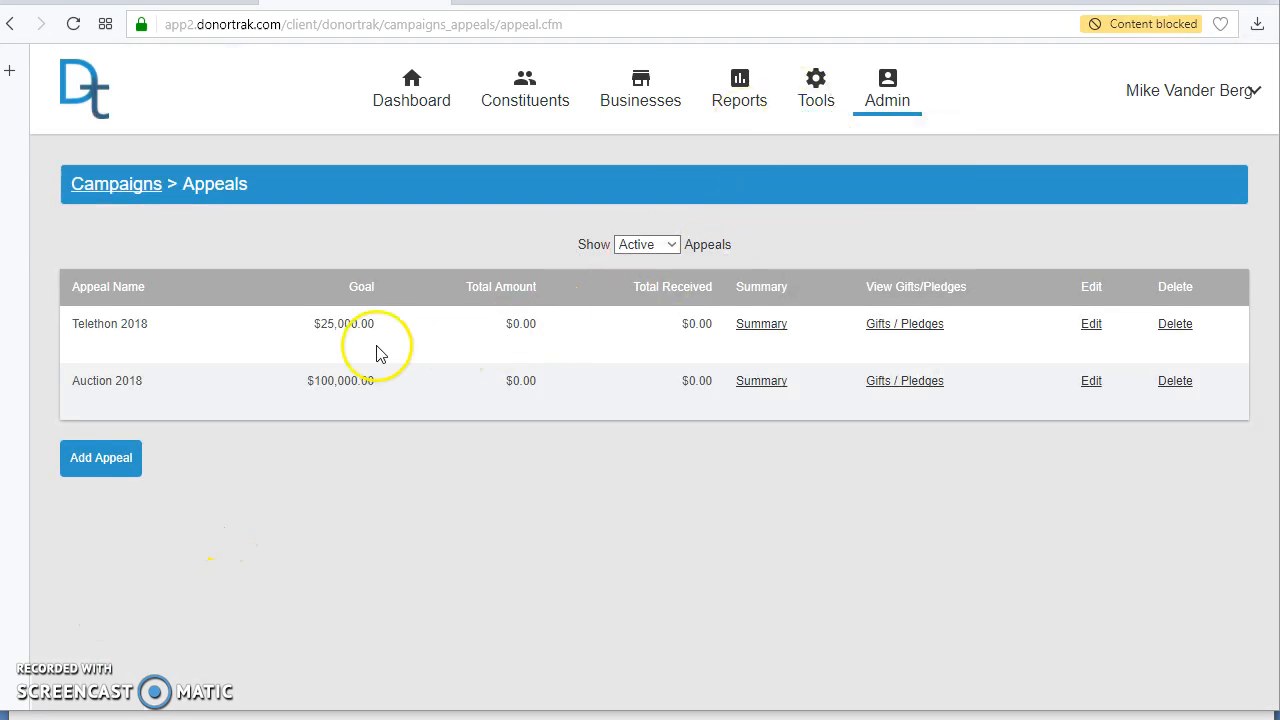
Step: Add an appeal named Booster Banquet 2018 with a goal of 75000 to the 2018 Giving campaign
click(102, 474)
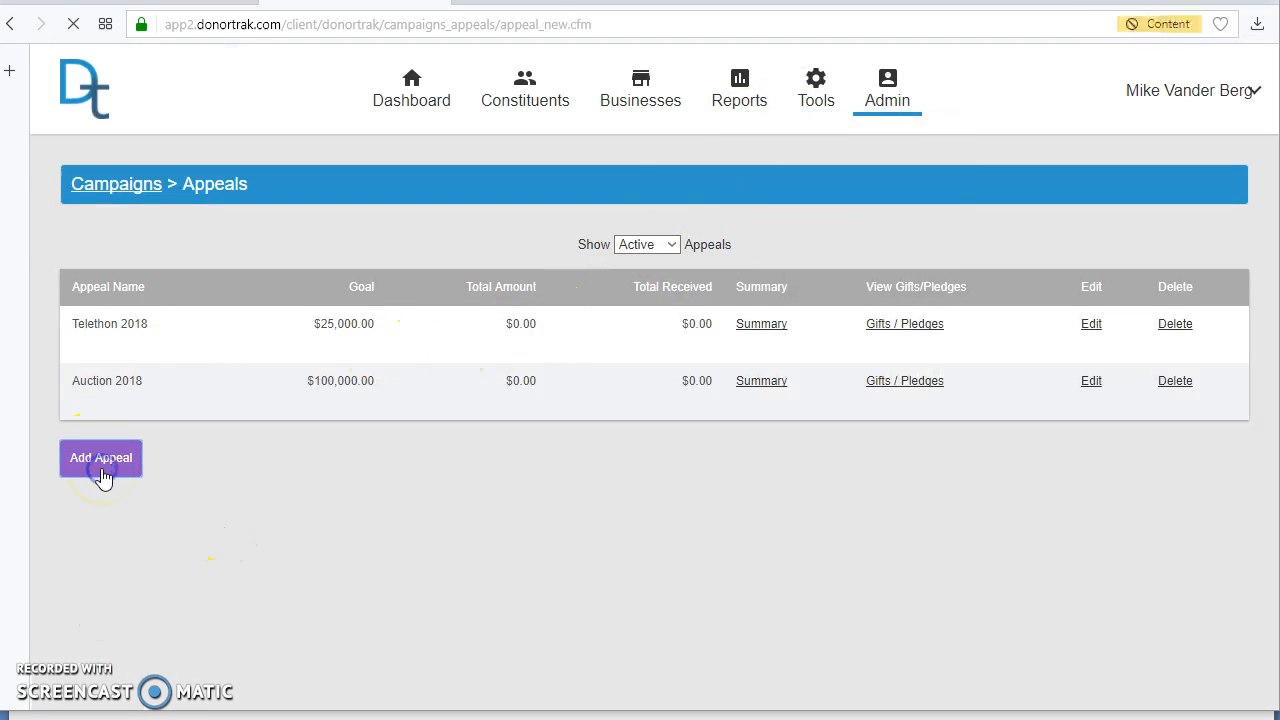
click(189, 318)
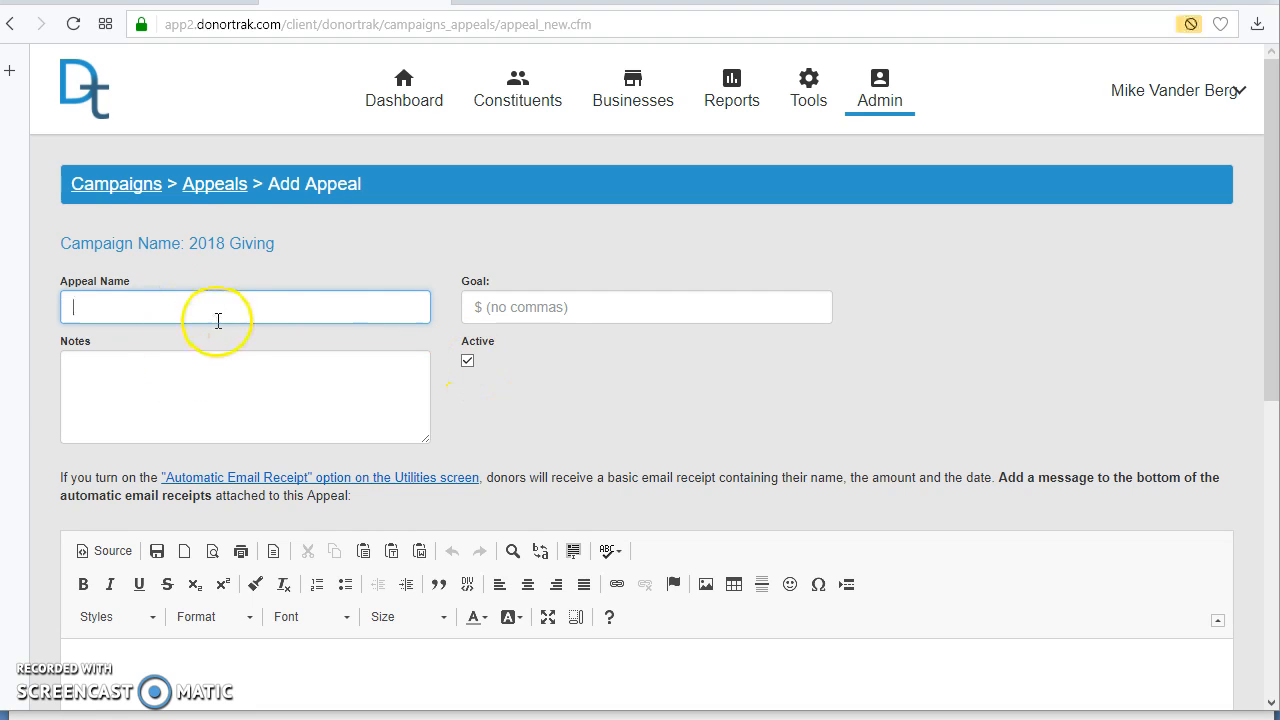
text(Booster Banque)
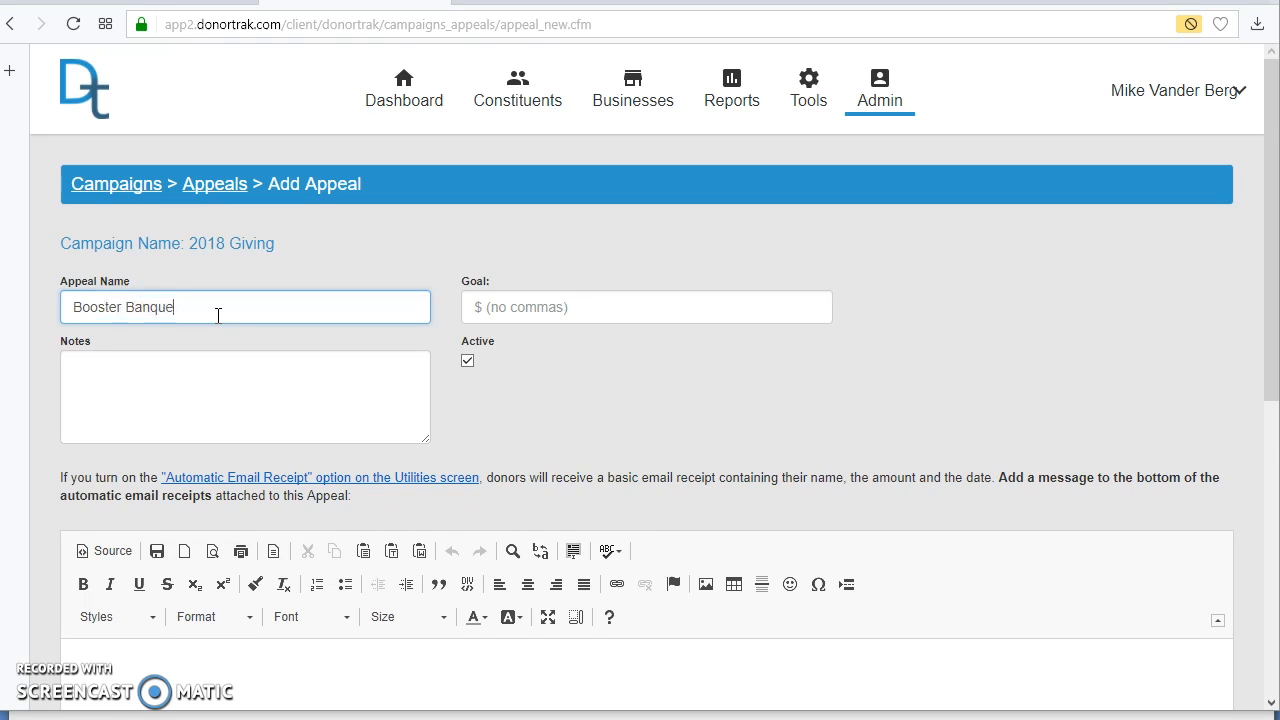
text(t 2018)
key(Tab)
text(7)
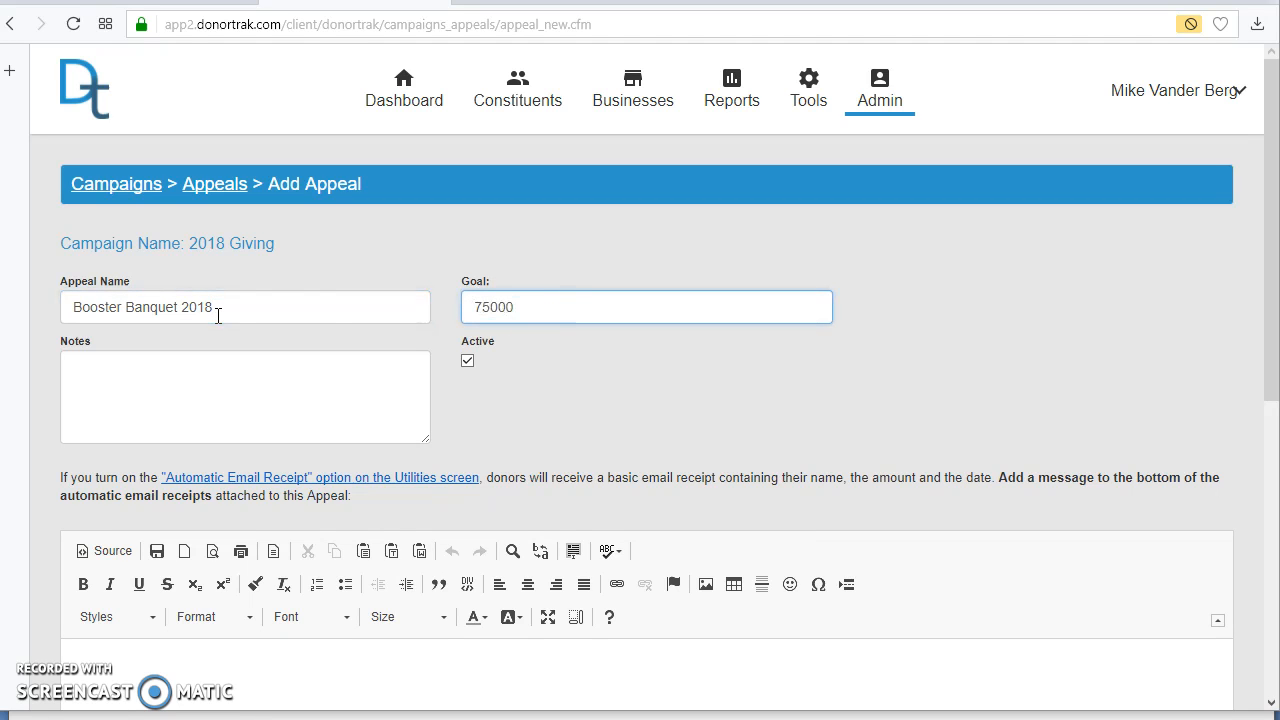
scroll(371, 397, down, 5)
click(100, 654)
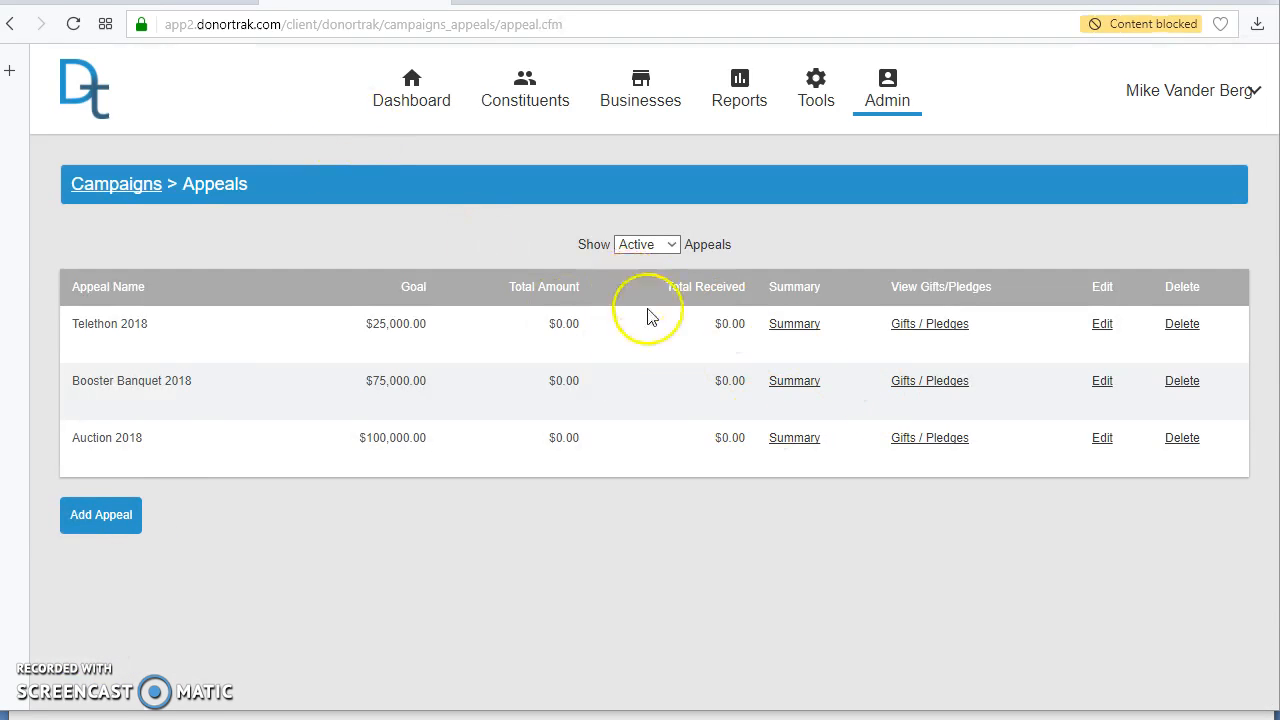
Step: Make the Auction 2018 appeal inactive and save the change
click(1104, 440)
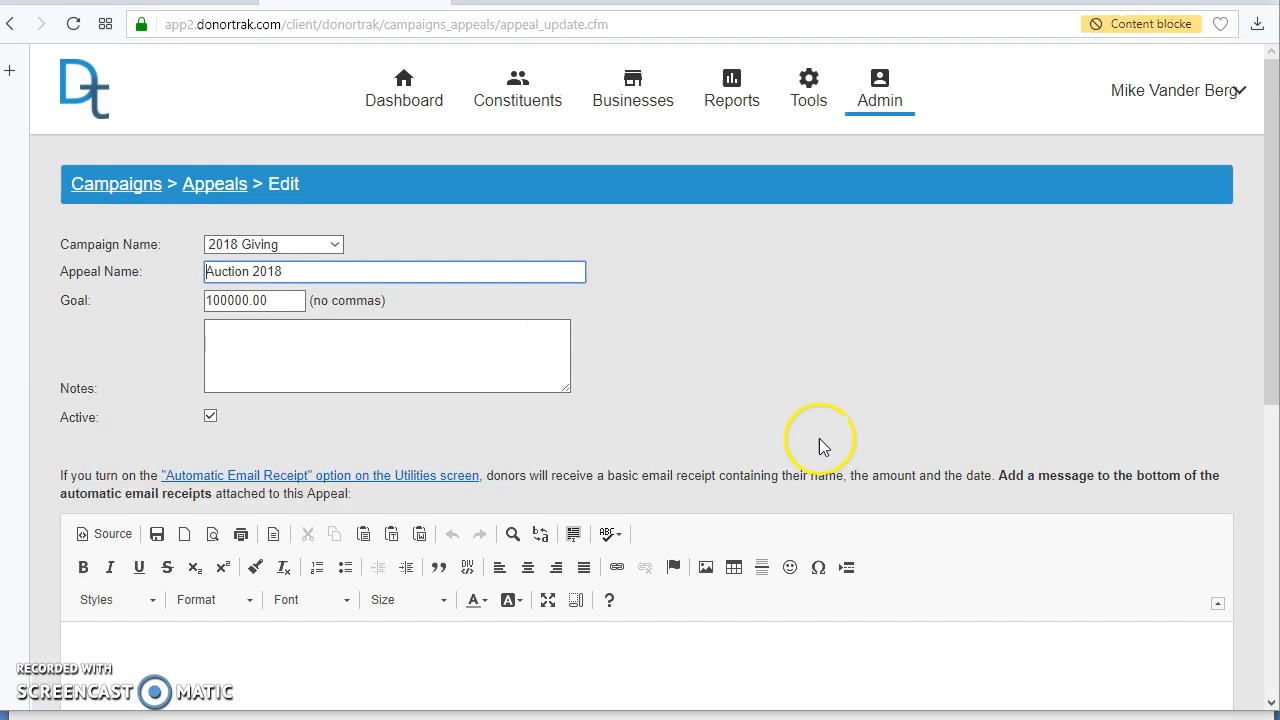
click(210, 415)
scroll(657, 529, down, 5)
click(84, 628)
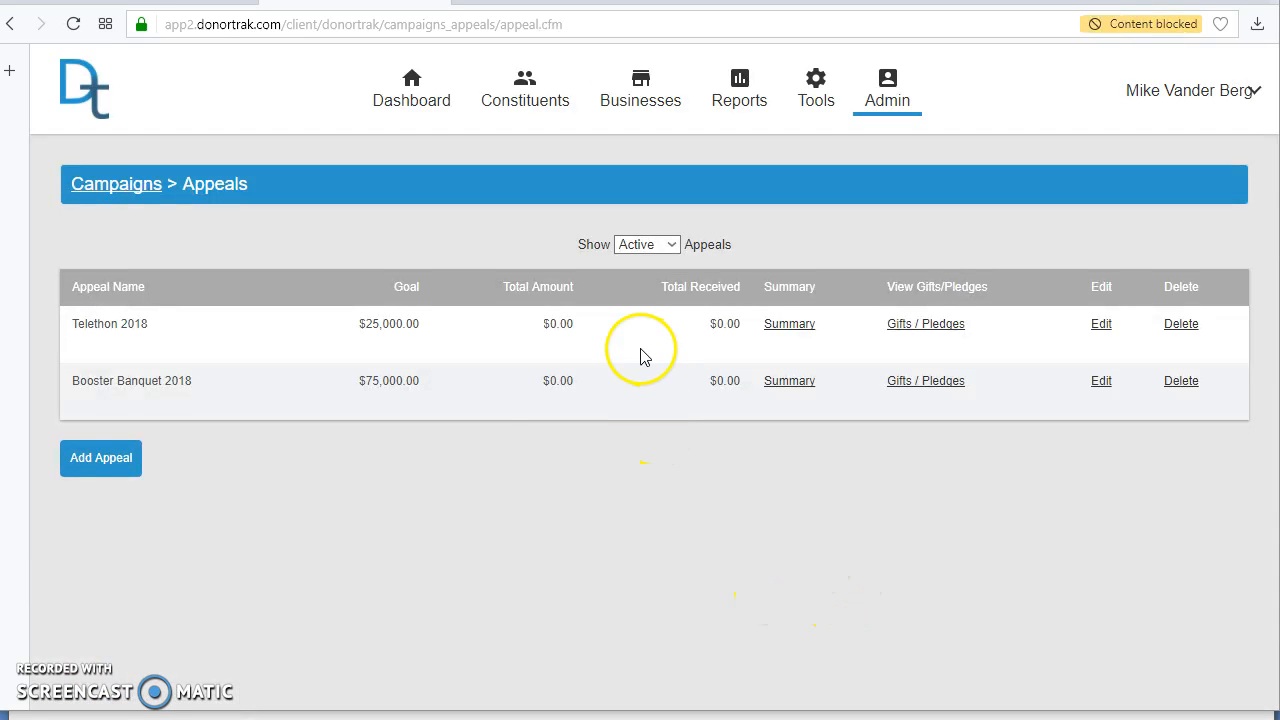
Step: Switch the 2018 Giving appeals list between Inactive and Active appeals
click(634, 250)
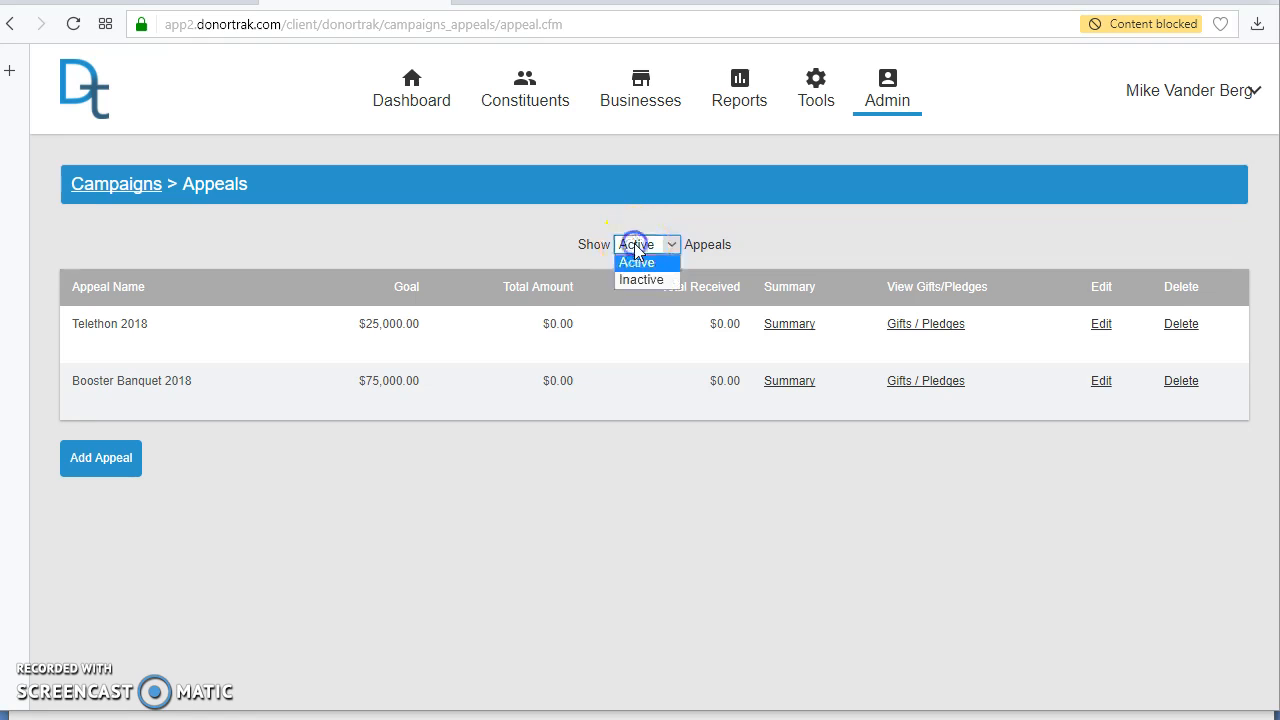
click(641, 279)
click(644, 243)
click(638, 275)
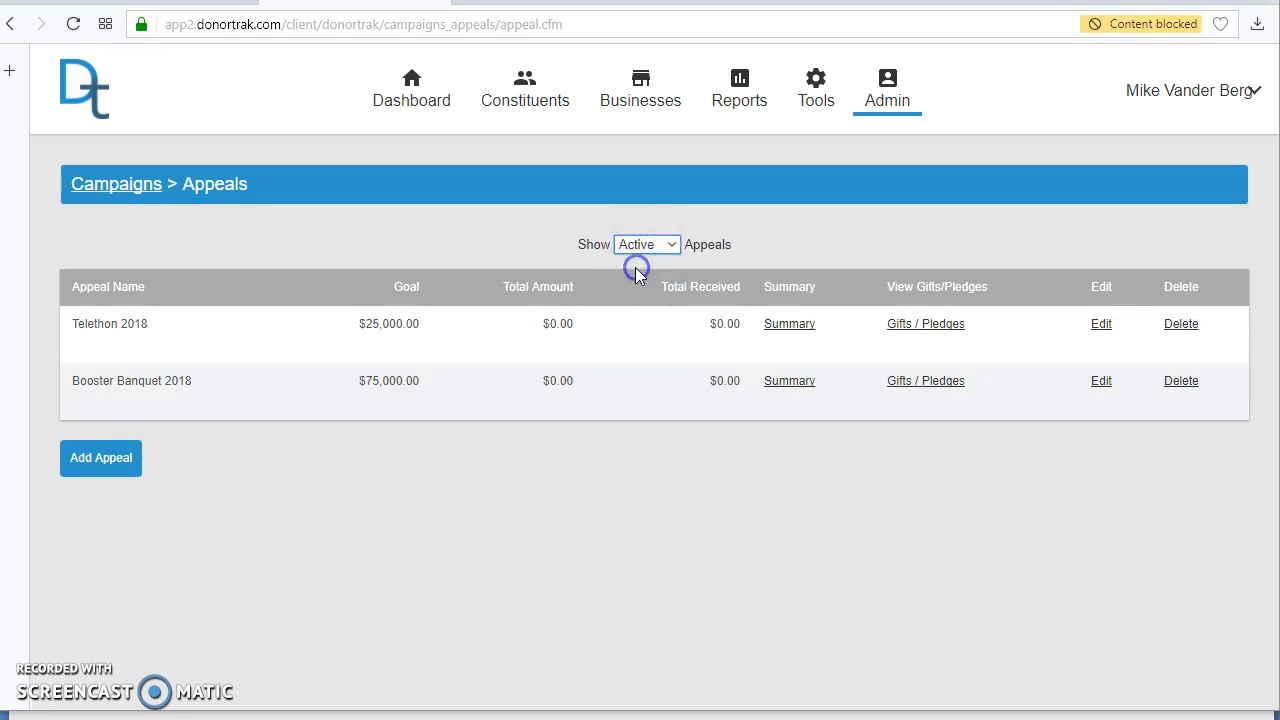
click(634, 250)
click(641, 281)
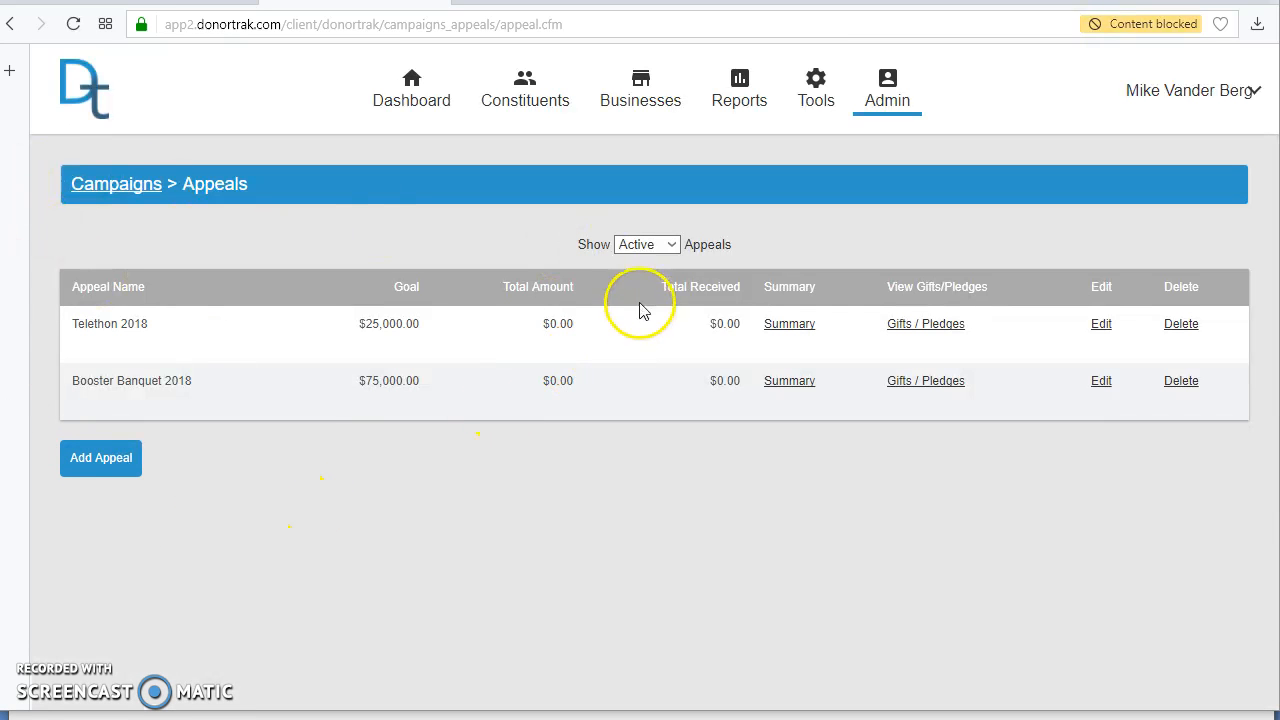
Step: Examine the goals and progress of the campaigns on the dashboard, including 2018 Giving and CAP_2006
mouse_move(893, 123)
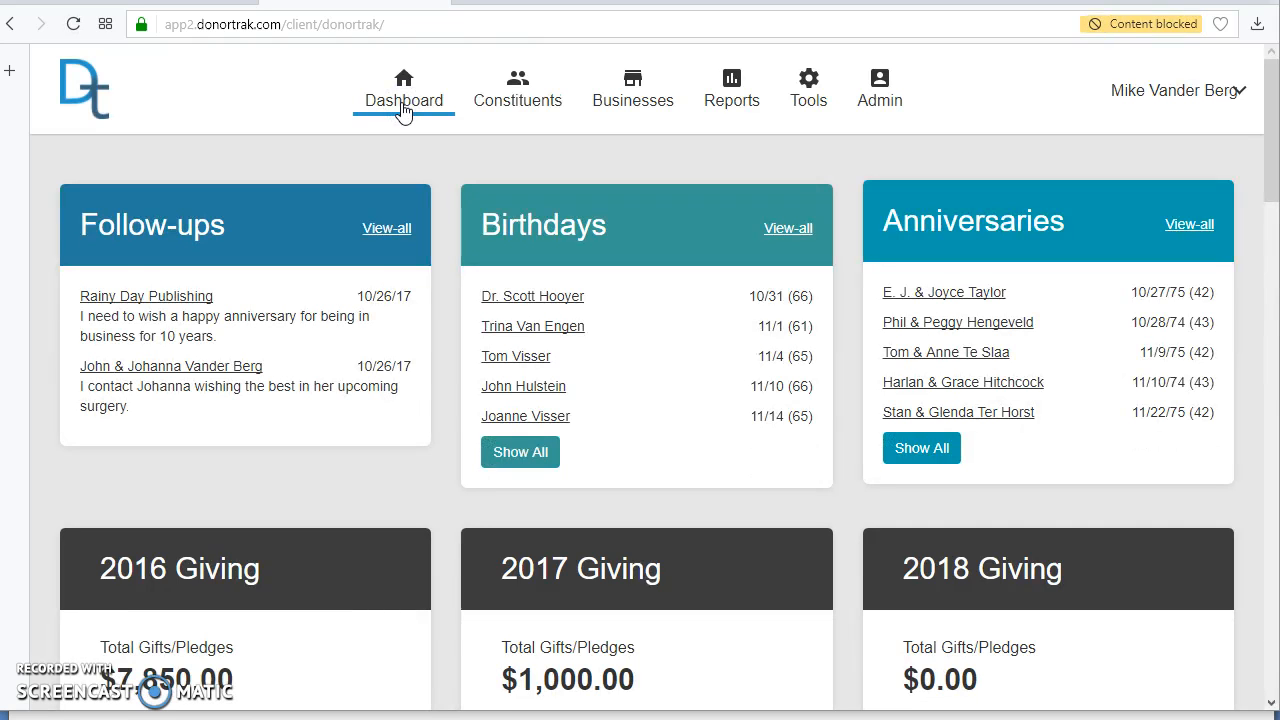
scroll(557, 163, down, 5)
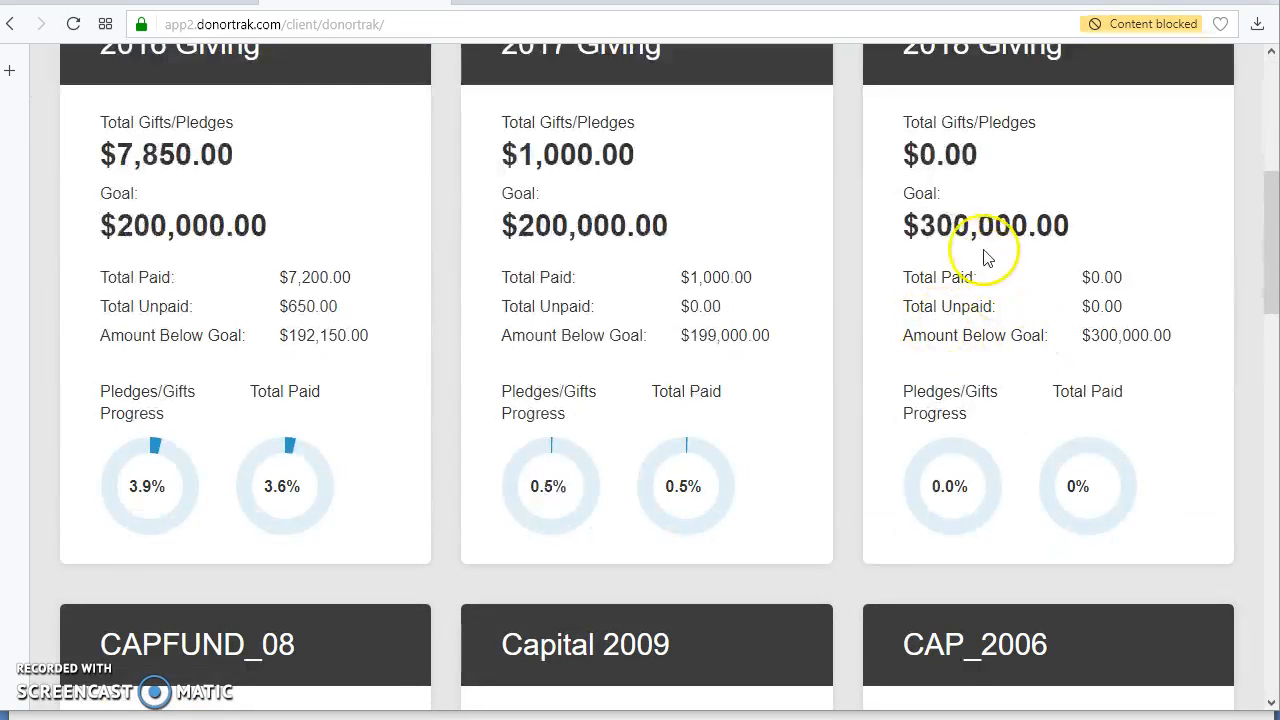
scroll(1150, 355, up, 2)
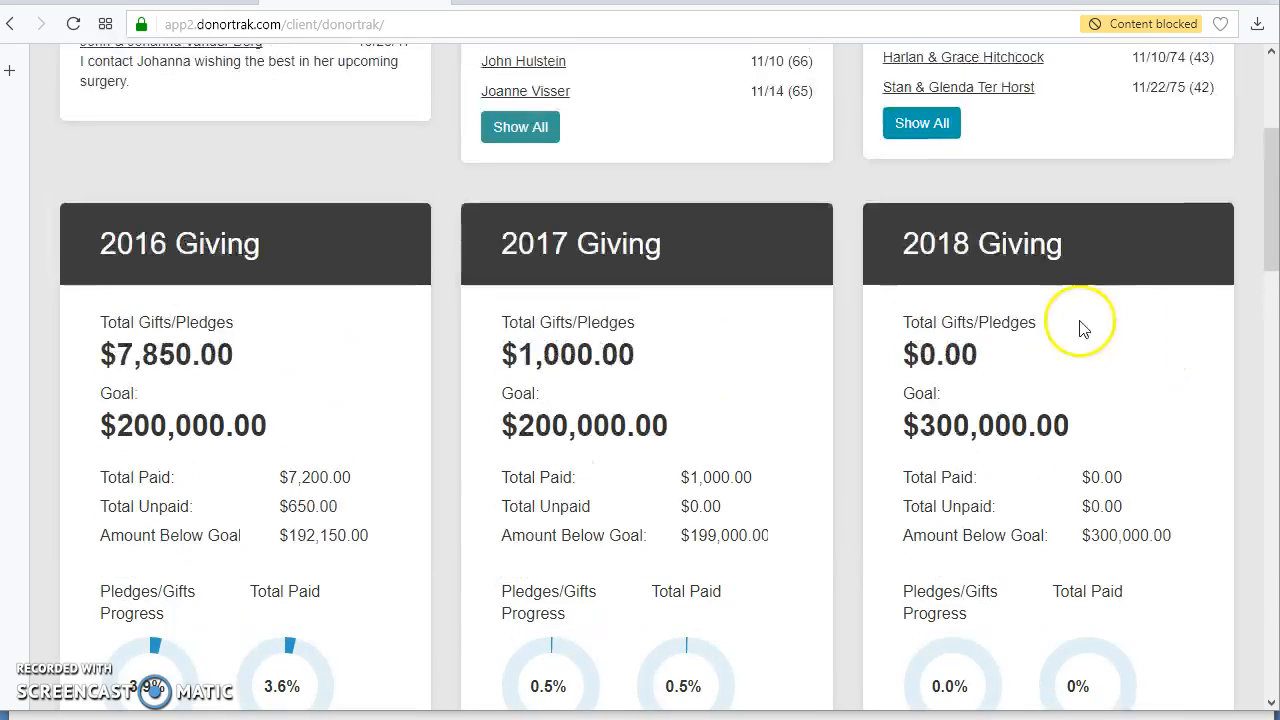
scroll(1098, 347, down, 1)
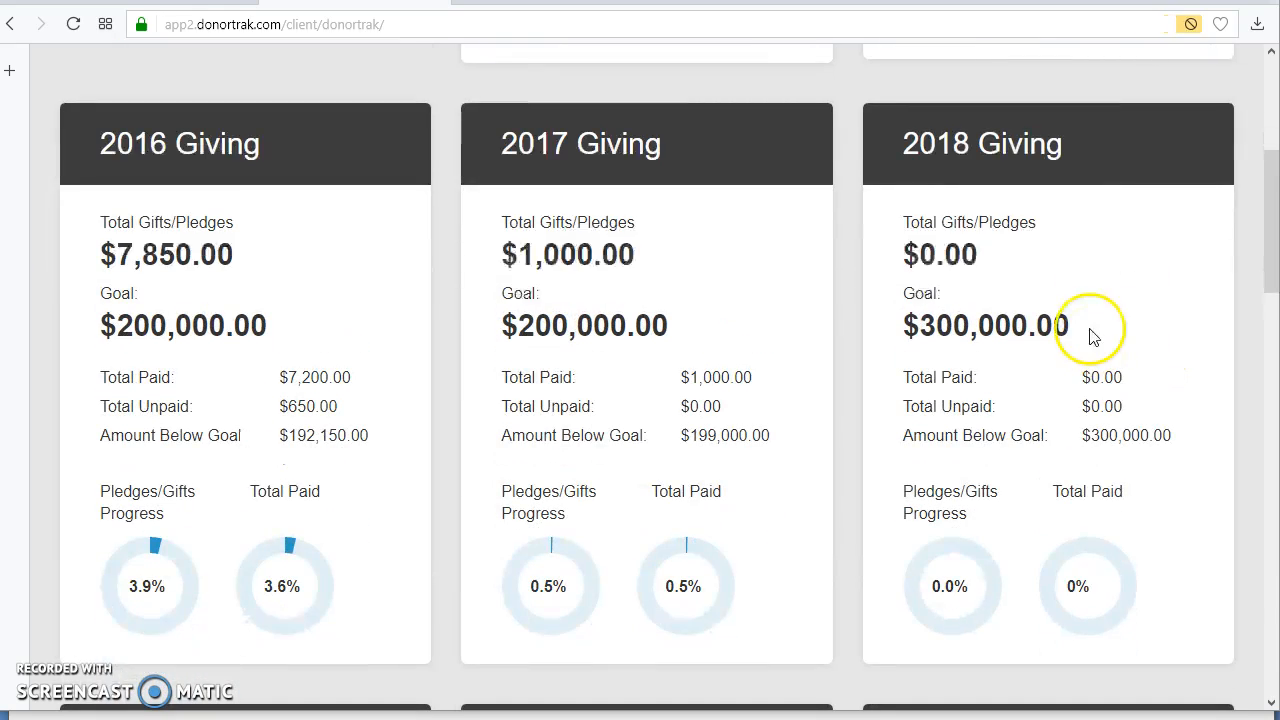
scroll(1093, 336, down, 4)
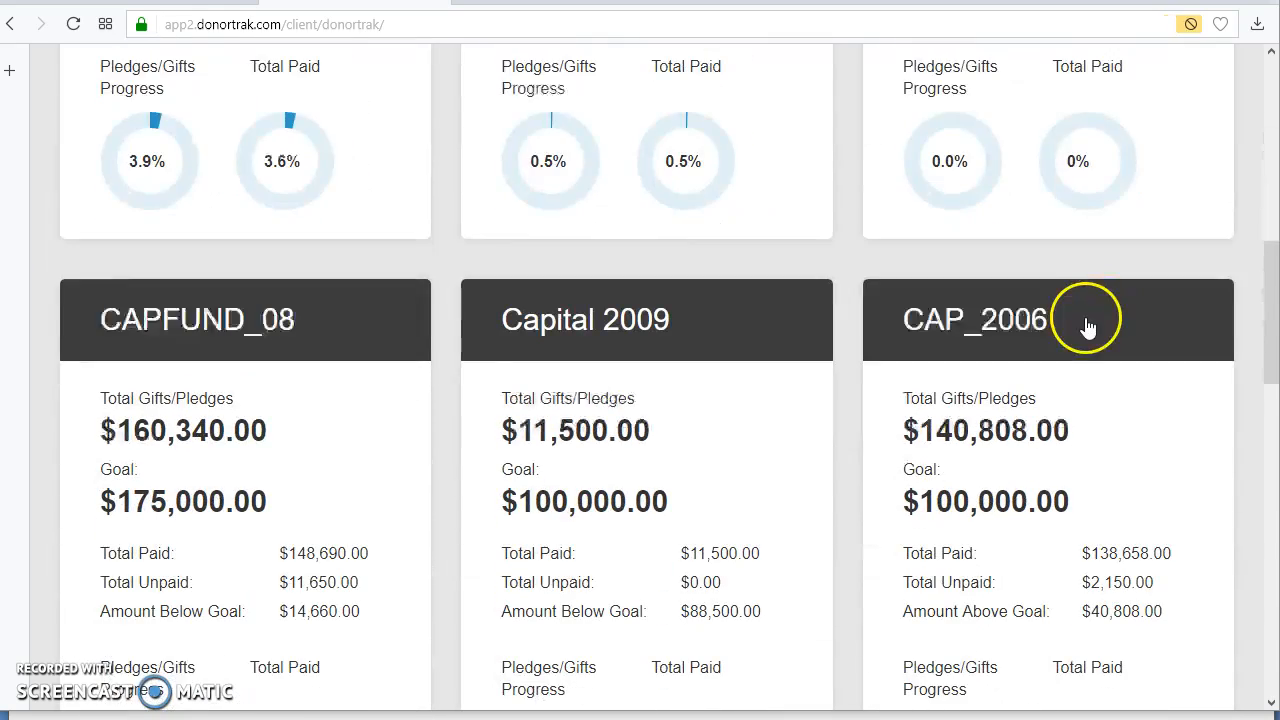
scroll(1088, 328, down, 3)
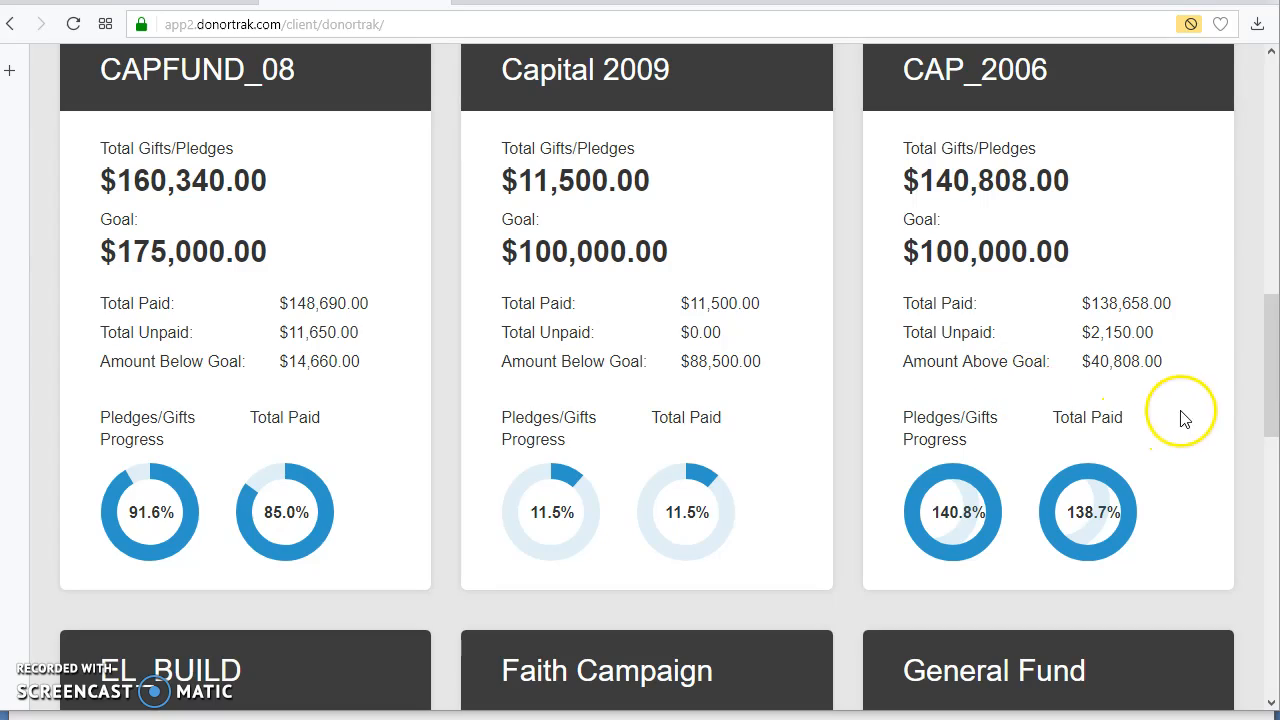
drag(1265, 388, 1273, 140)
Step: Make the CAP_2006 campaign inactive in the campaign list and save the update
click(877, 110)
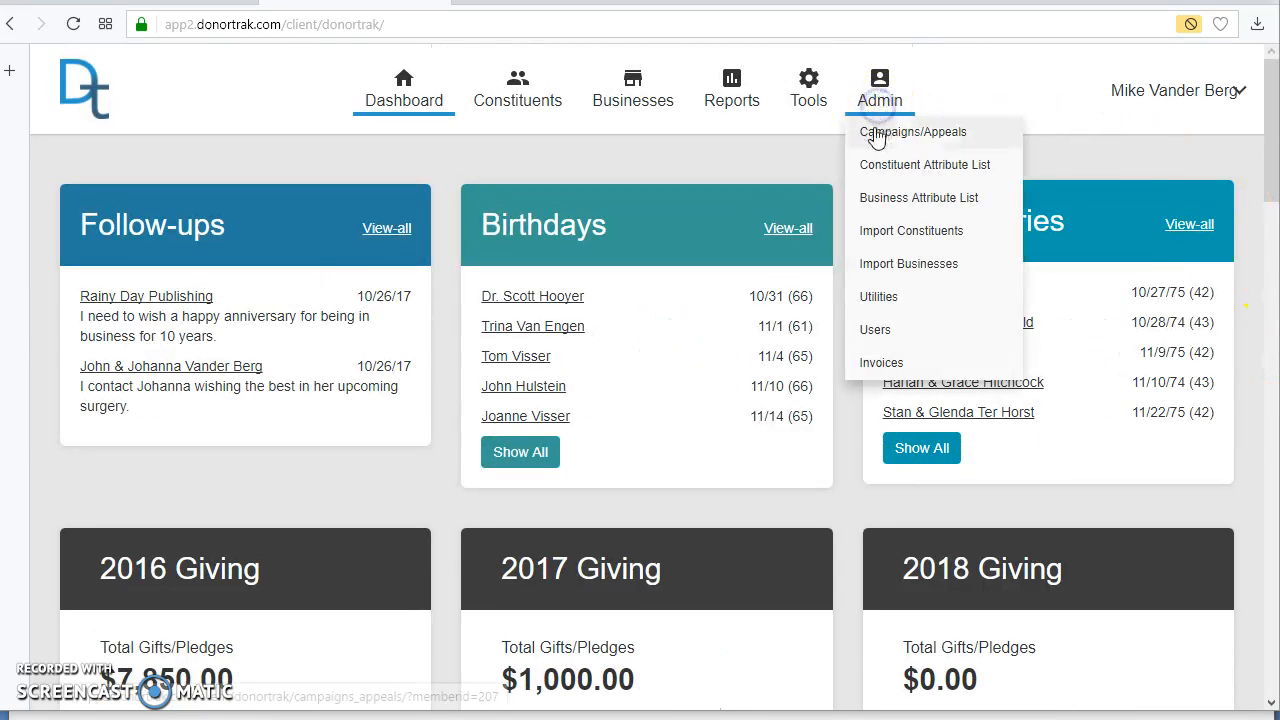
click(871, 128)
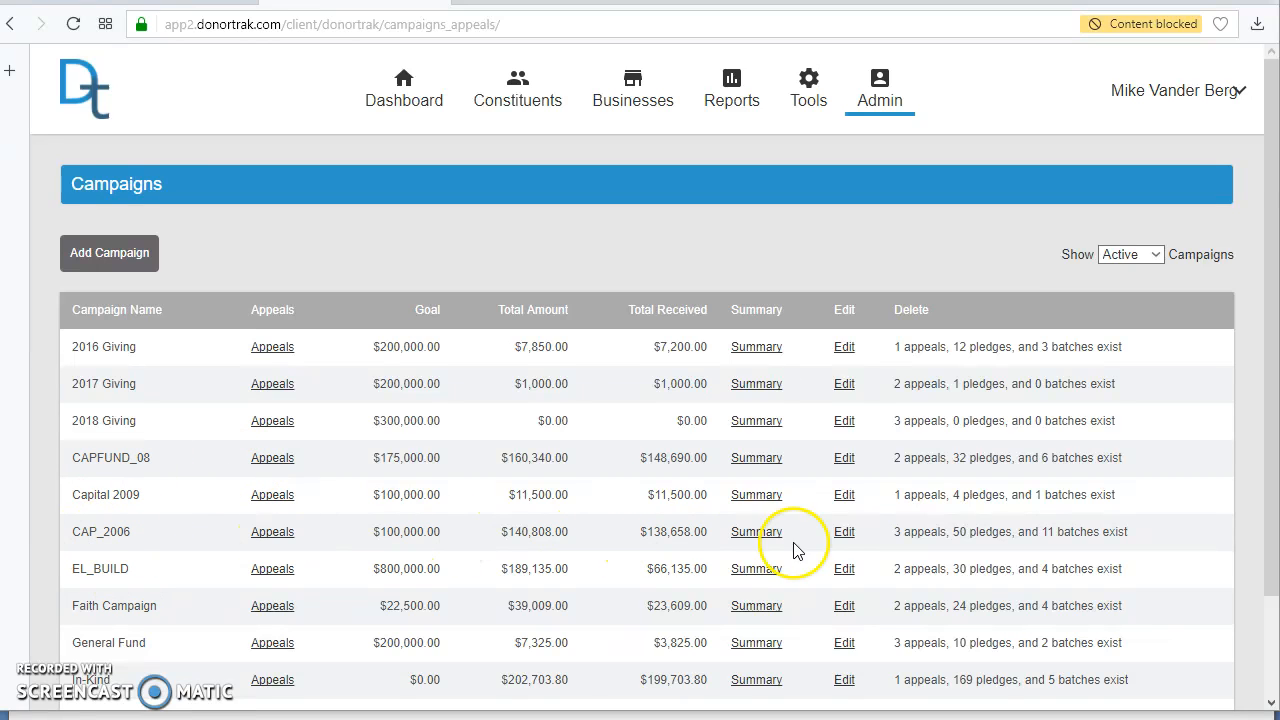
click(843, 532)
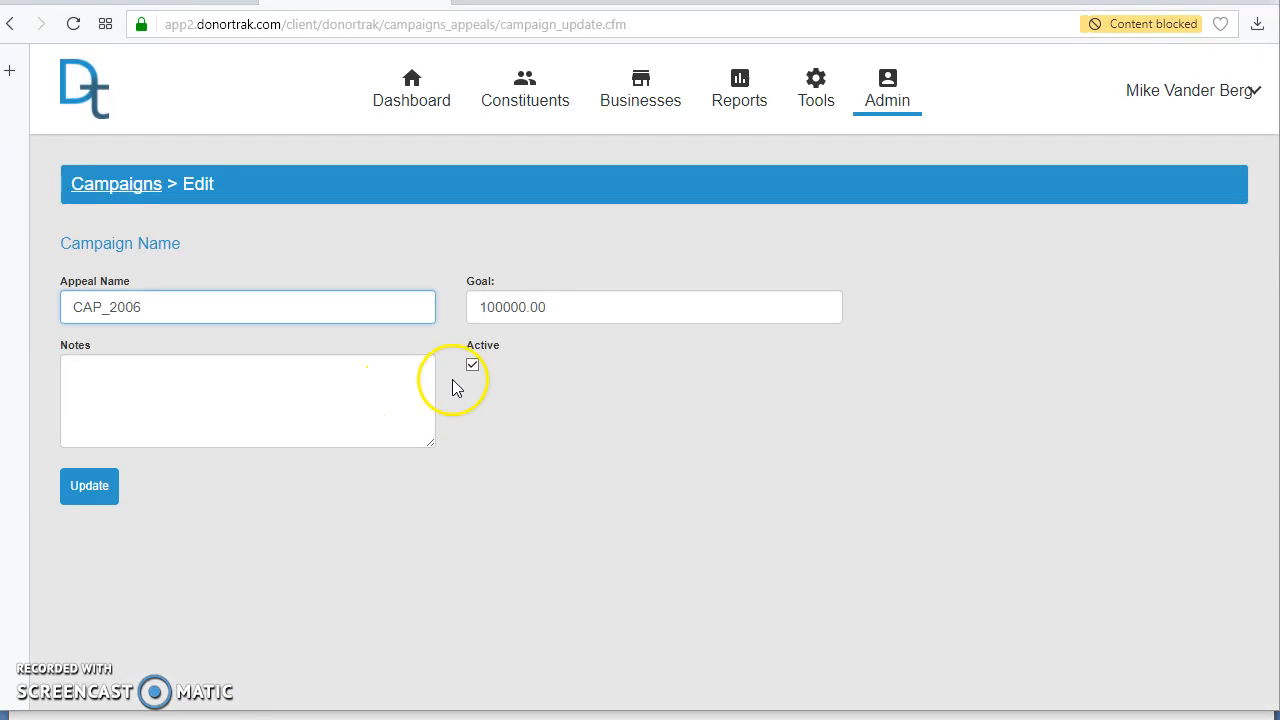
click(474, 367)
click(85, 484)
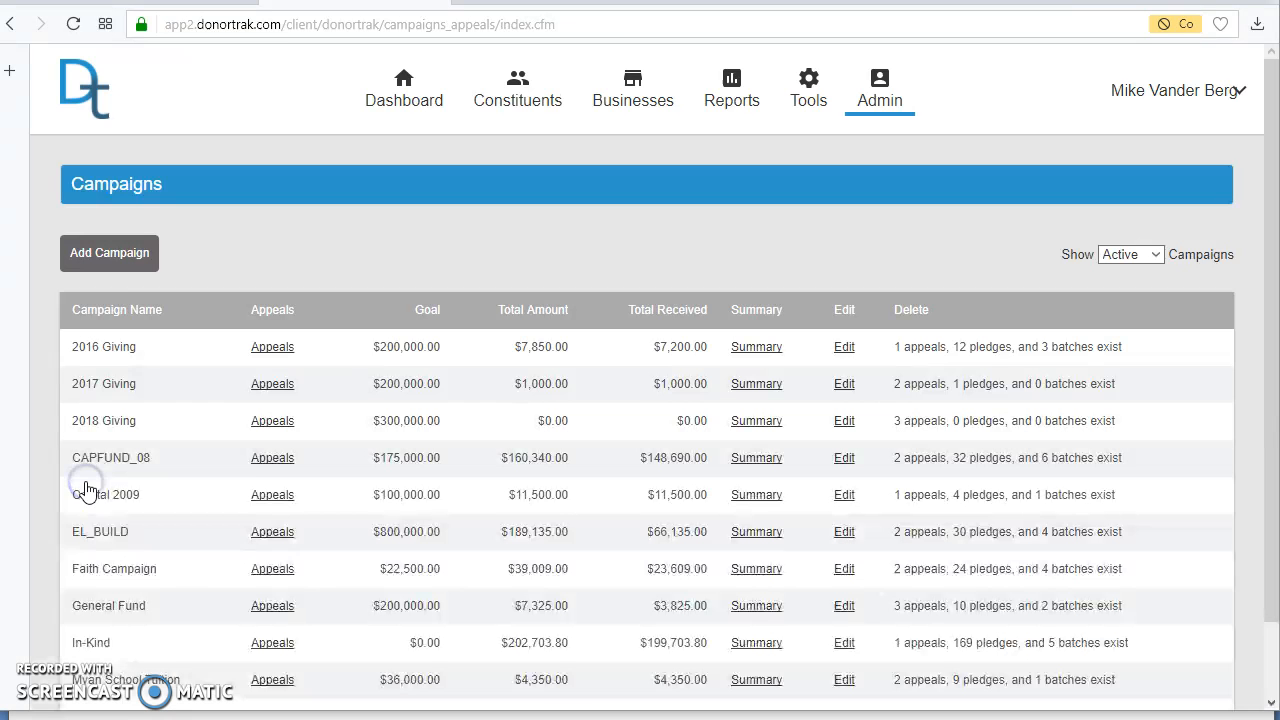
Step: Return to the dashboard and check which campaigns it shows after the CAP_2006 change, including the 2018 Giving summary
click(310, 106)
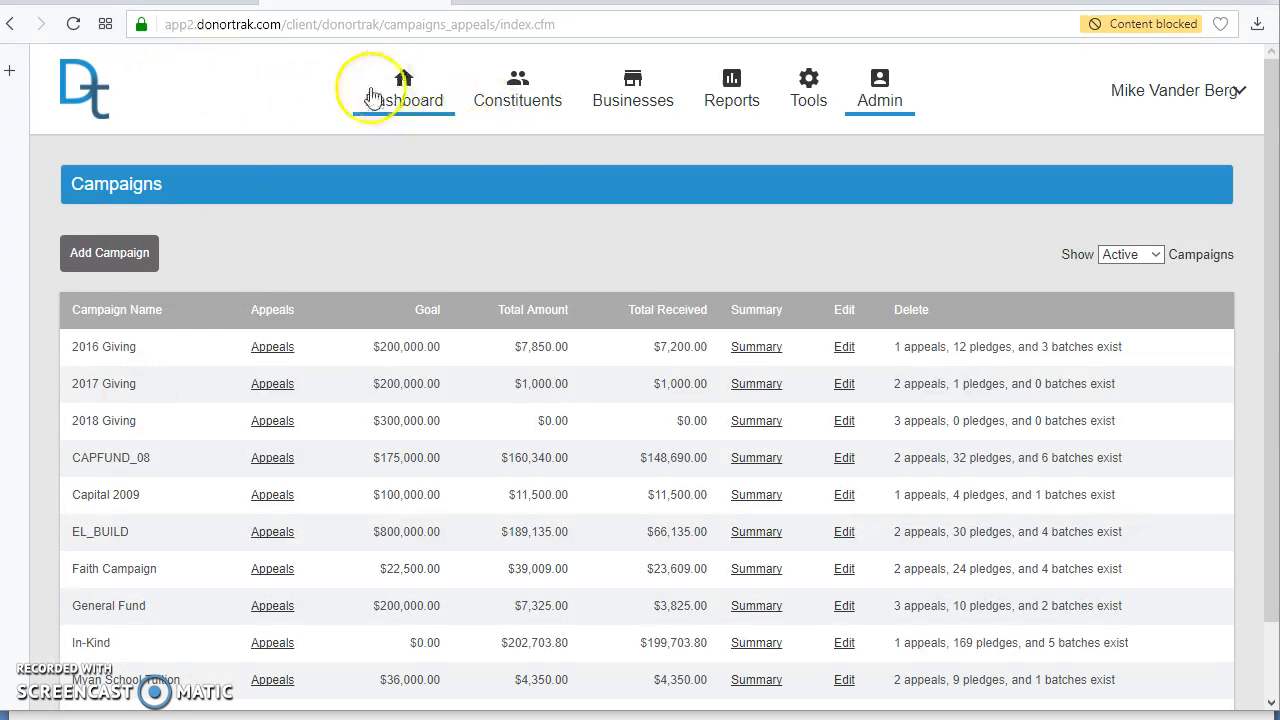
click(72, 82)
scroll(785, 268, down, 8)
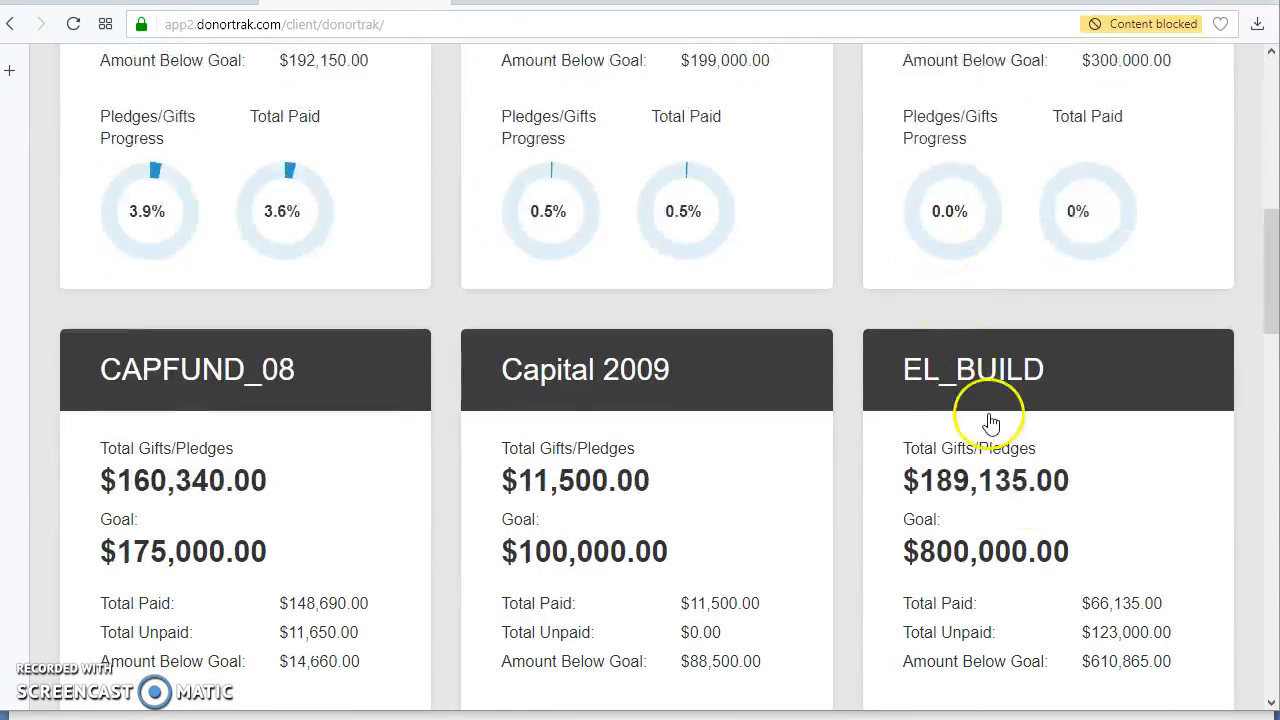
scroll(1065, 525, down, 15)
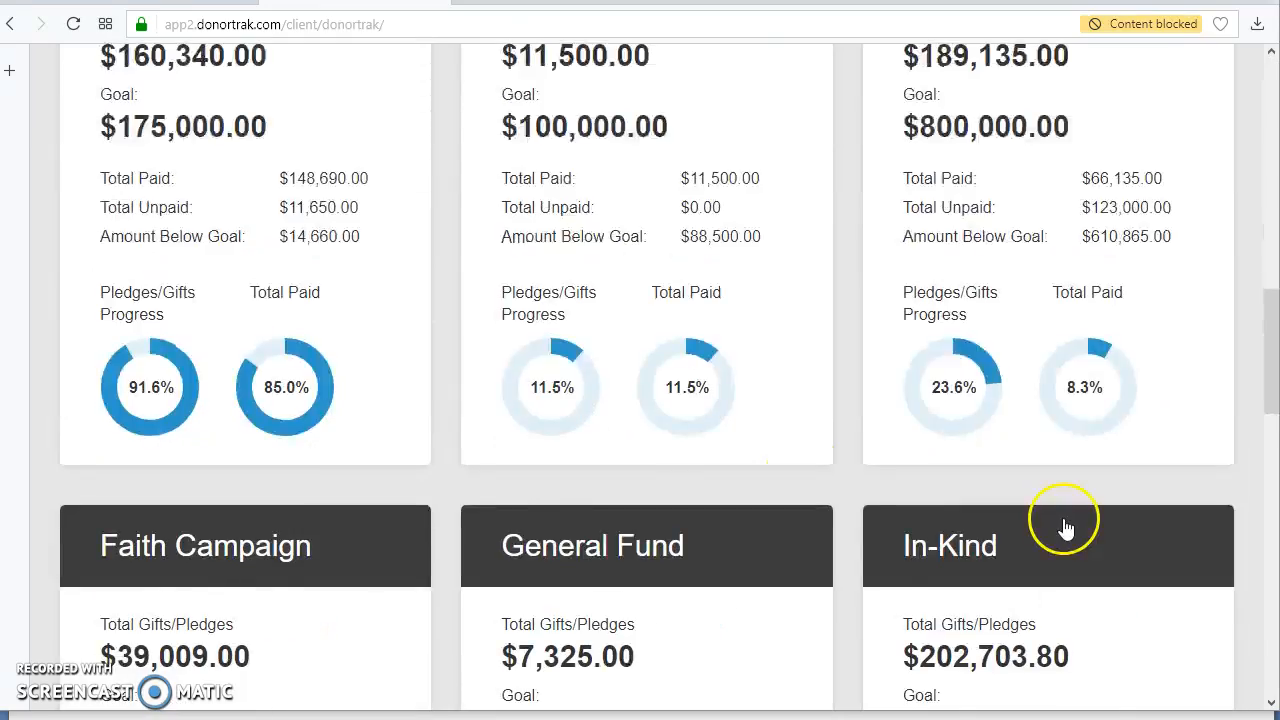
scroll(1050, 512, up, 15)
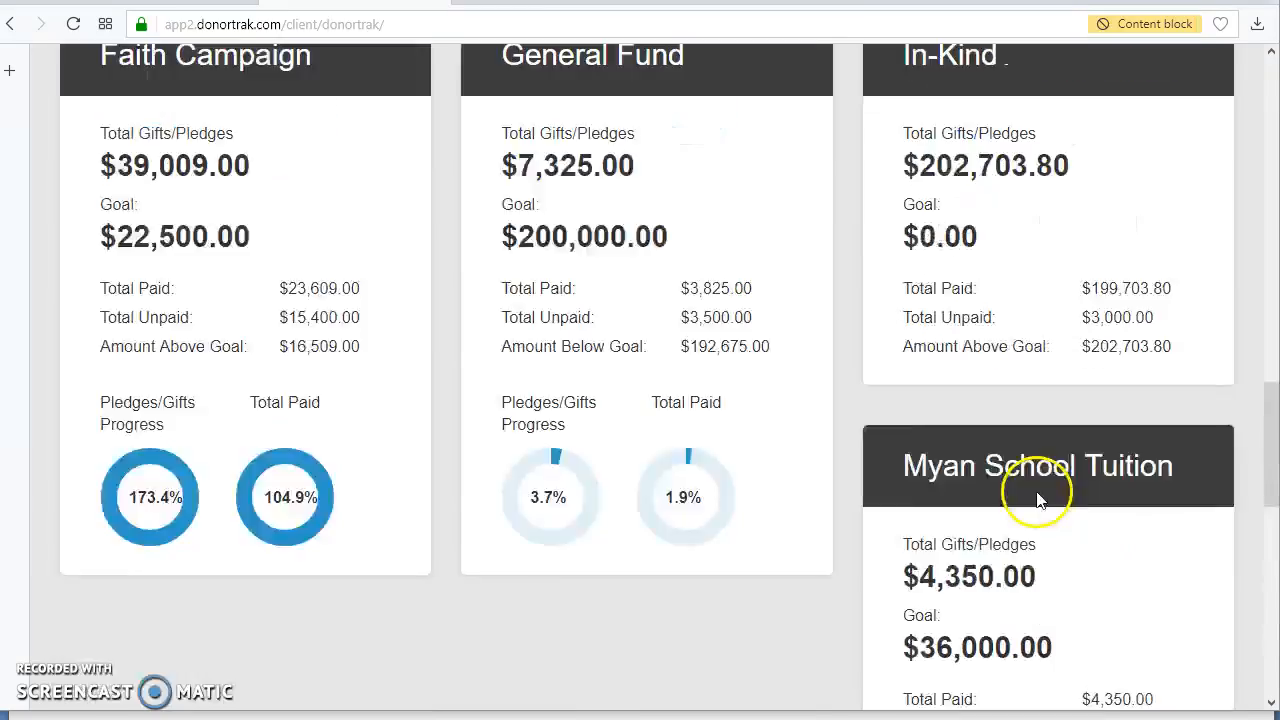
scroll(1035, 490, up, 2)
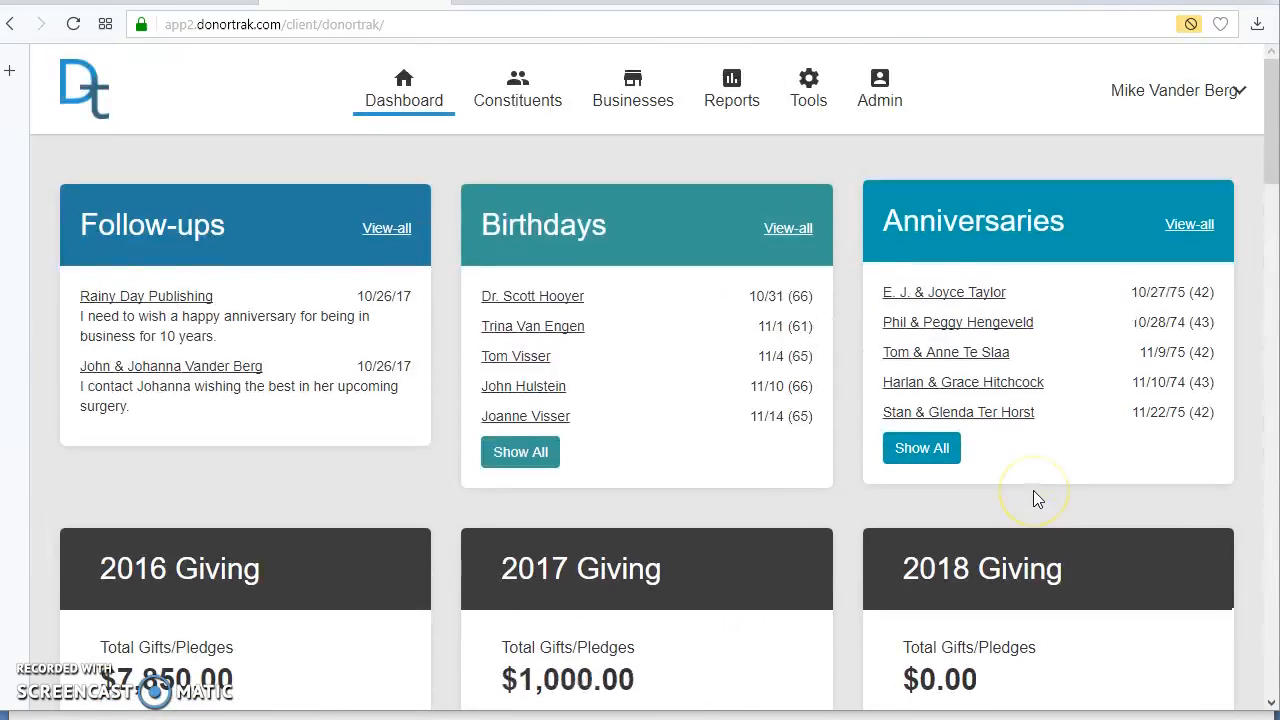
scroll(1034, 498, down, 4)
scroll(963, 263, down, 2)
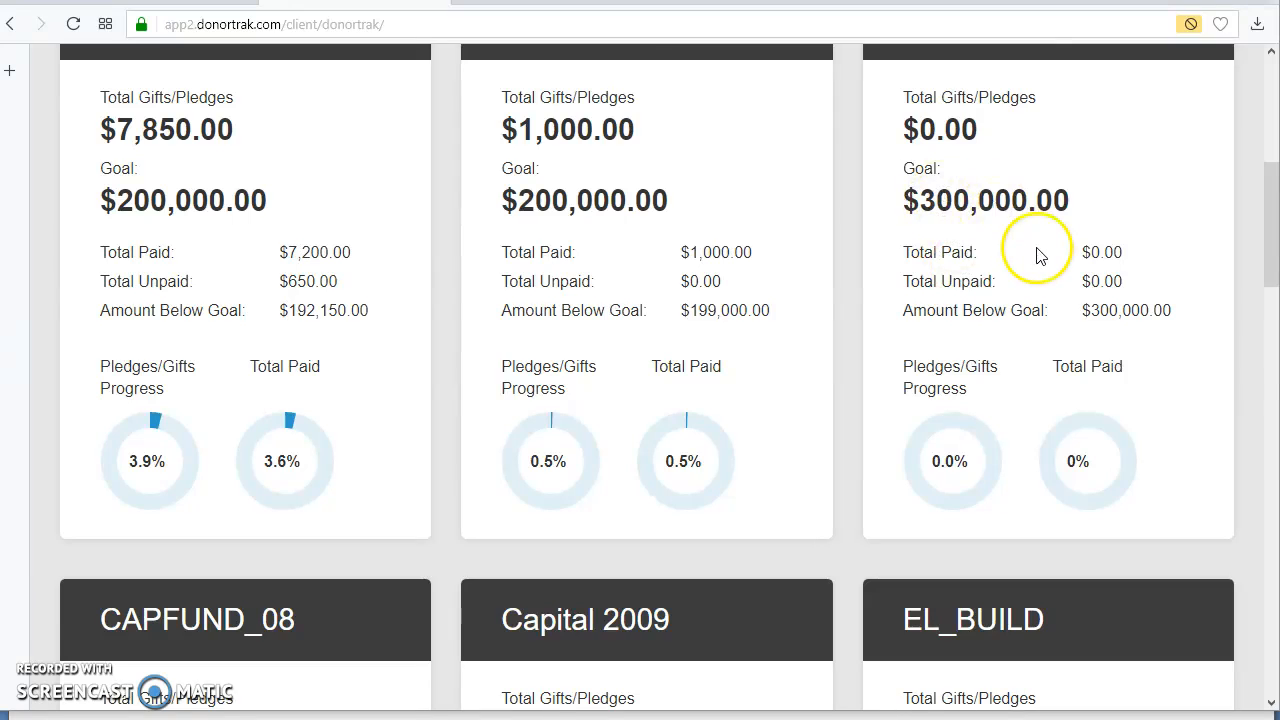
scroll(1040, 251, up, 1)
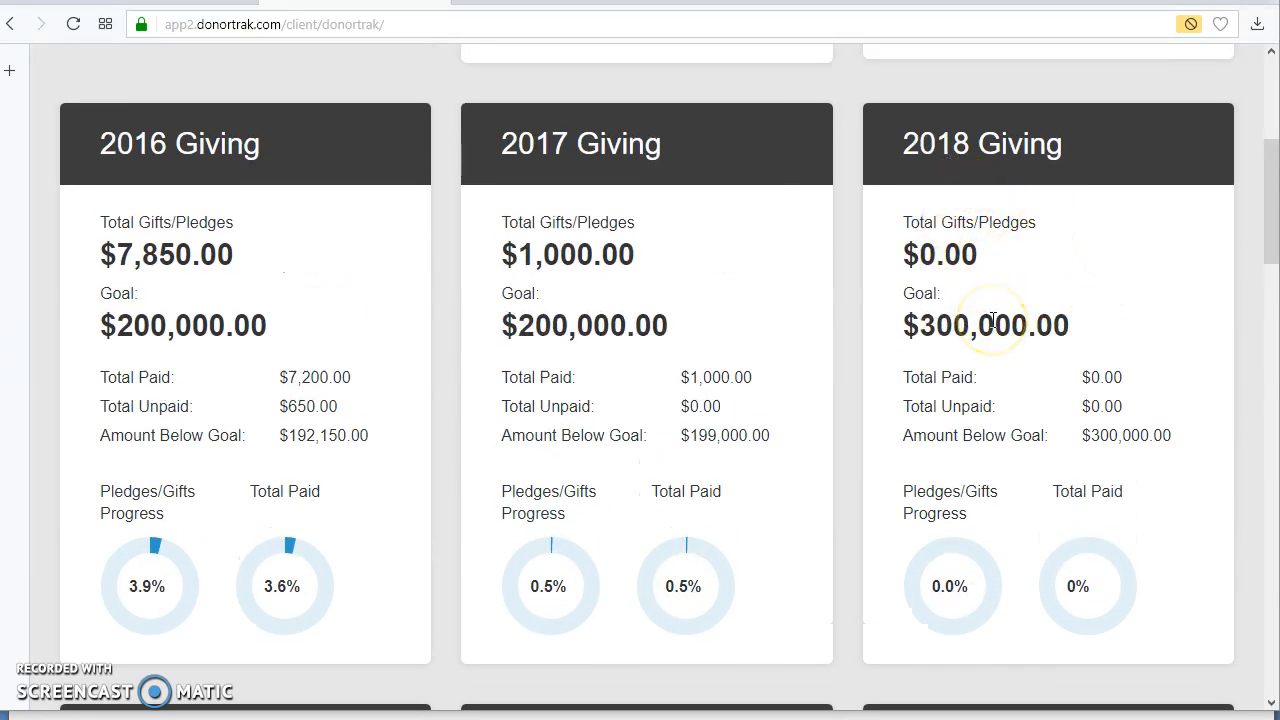
scroll(998, 325, up, 5)
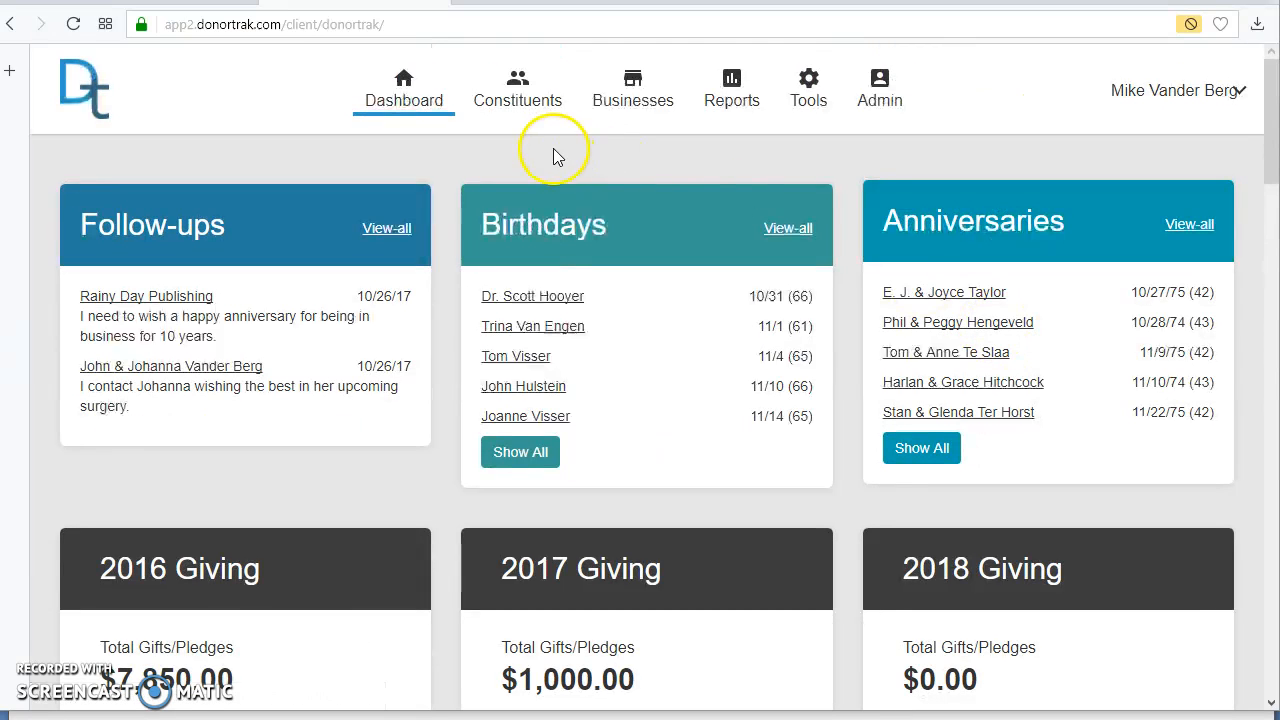
scroll(1126, 590, down, 4)
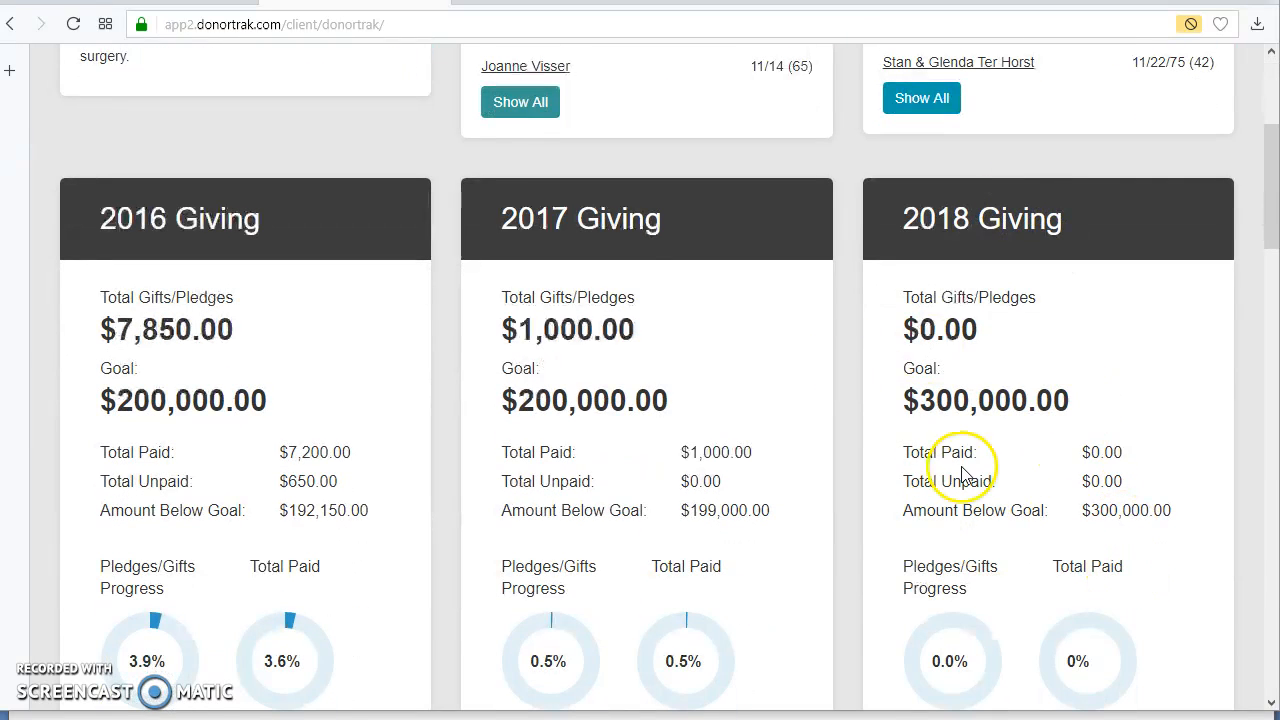
scroll(1040, 495, up, 4)
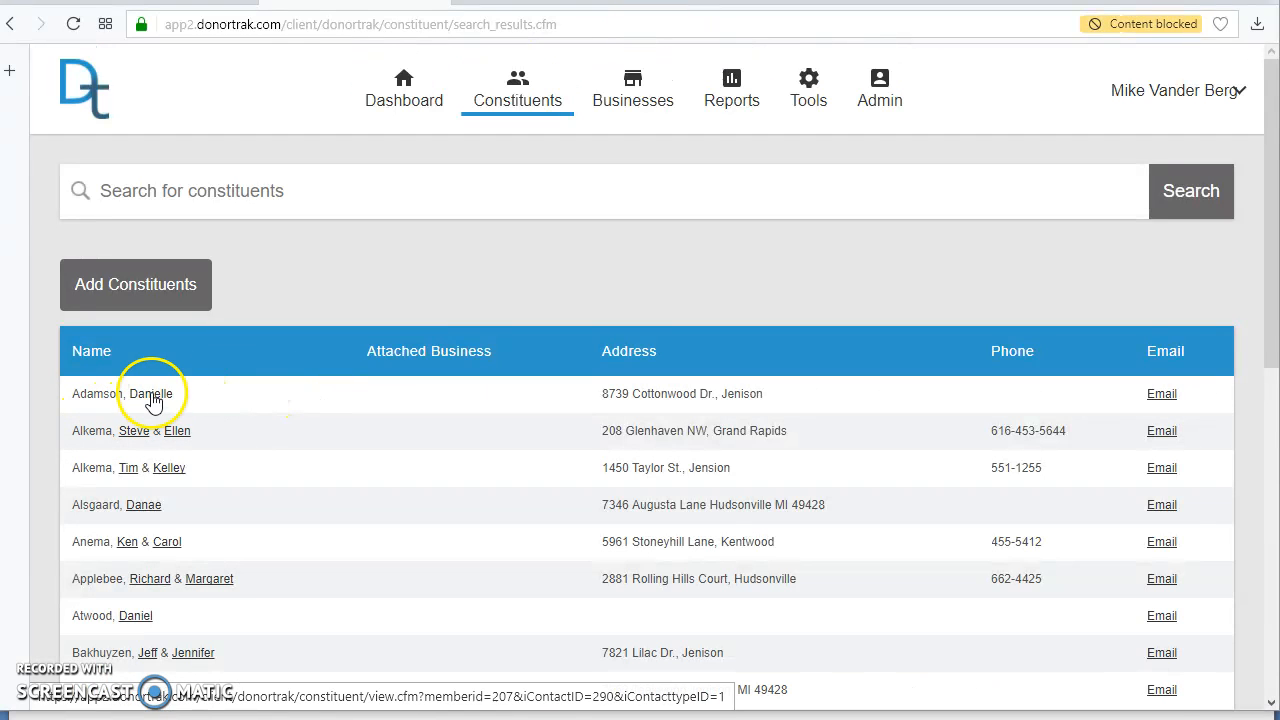
Step: Start a new gift on the constituent's record with an amount of 2000 and check number 645654
click(150, 394)
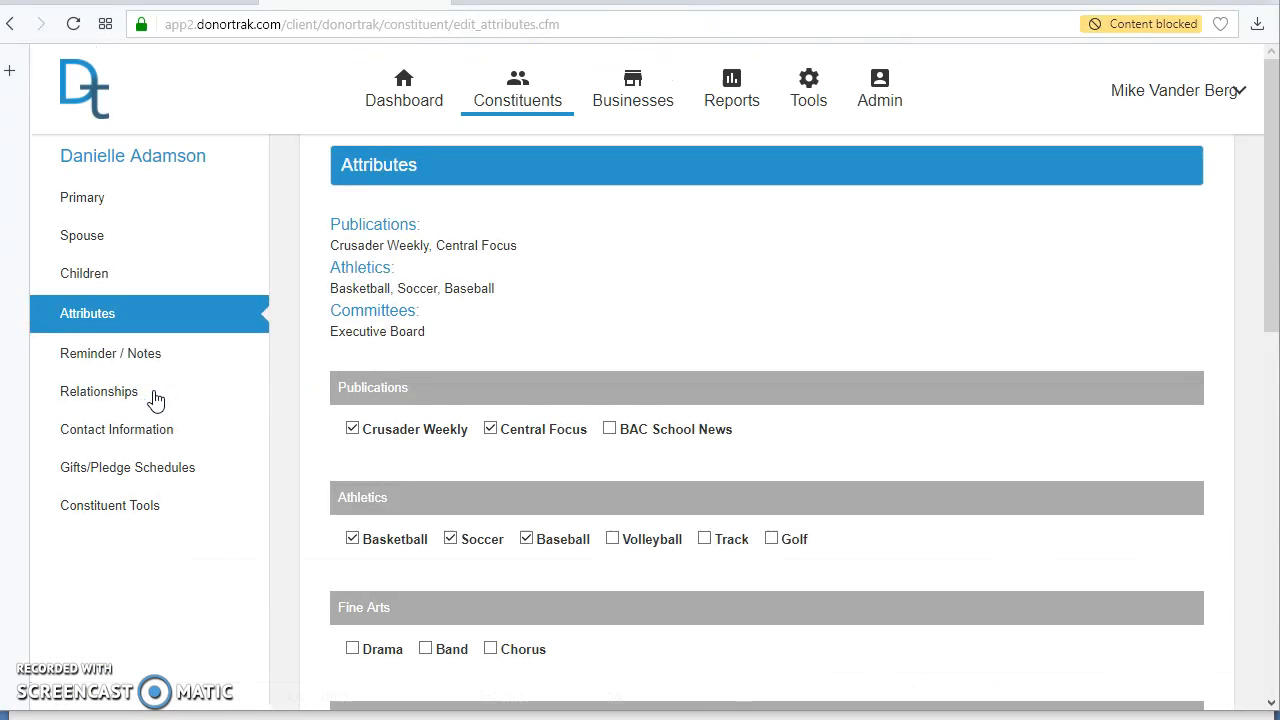
click(103, 474)
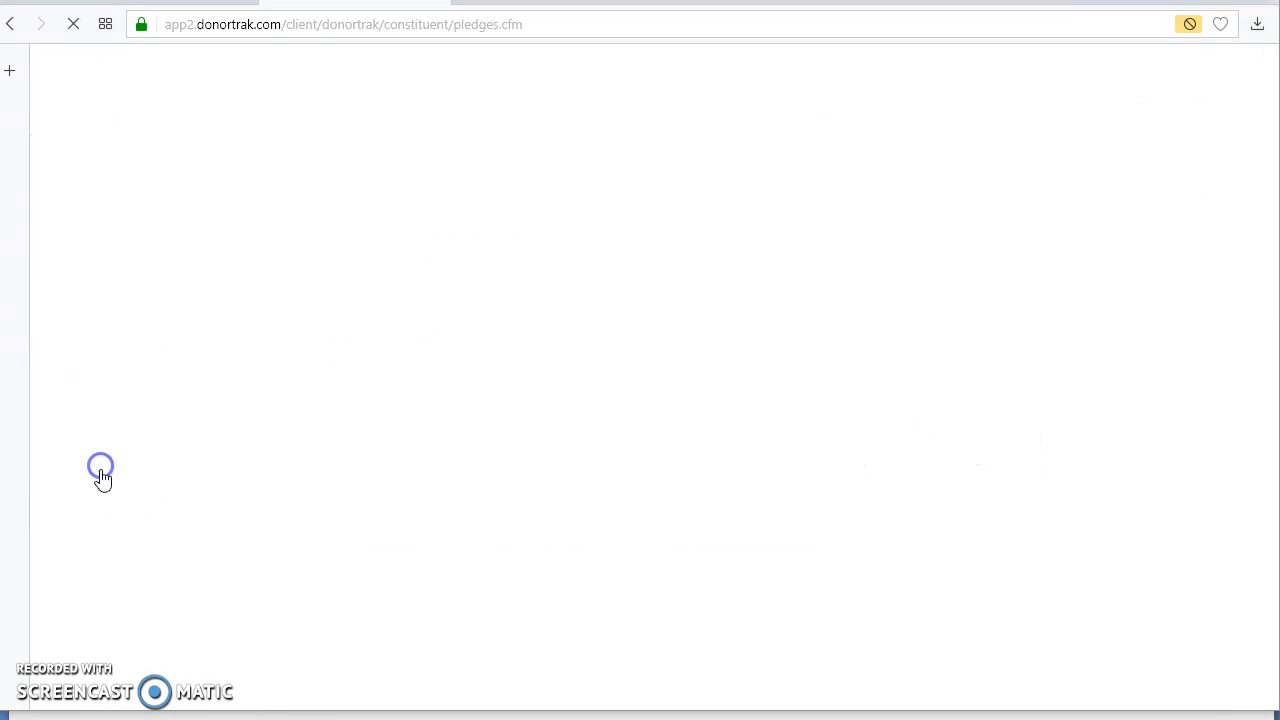
click(362, 550)
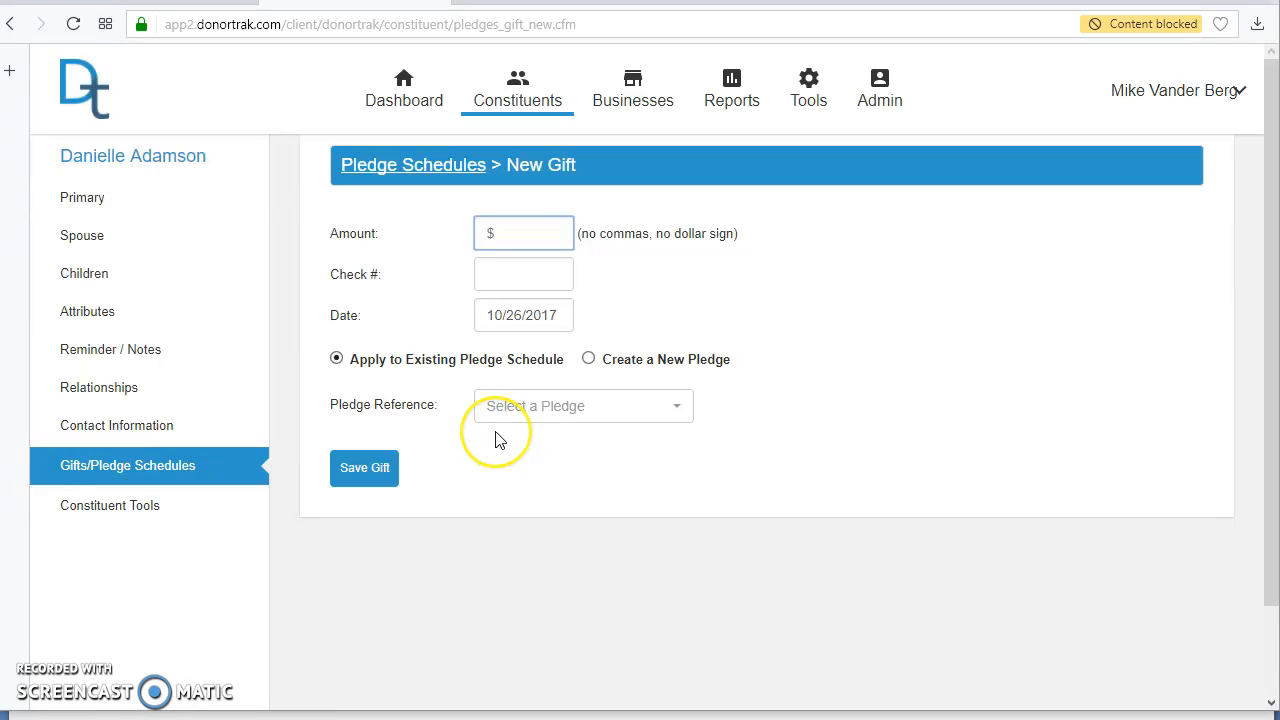
click(512, 287)
text(645654)
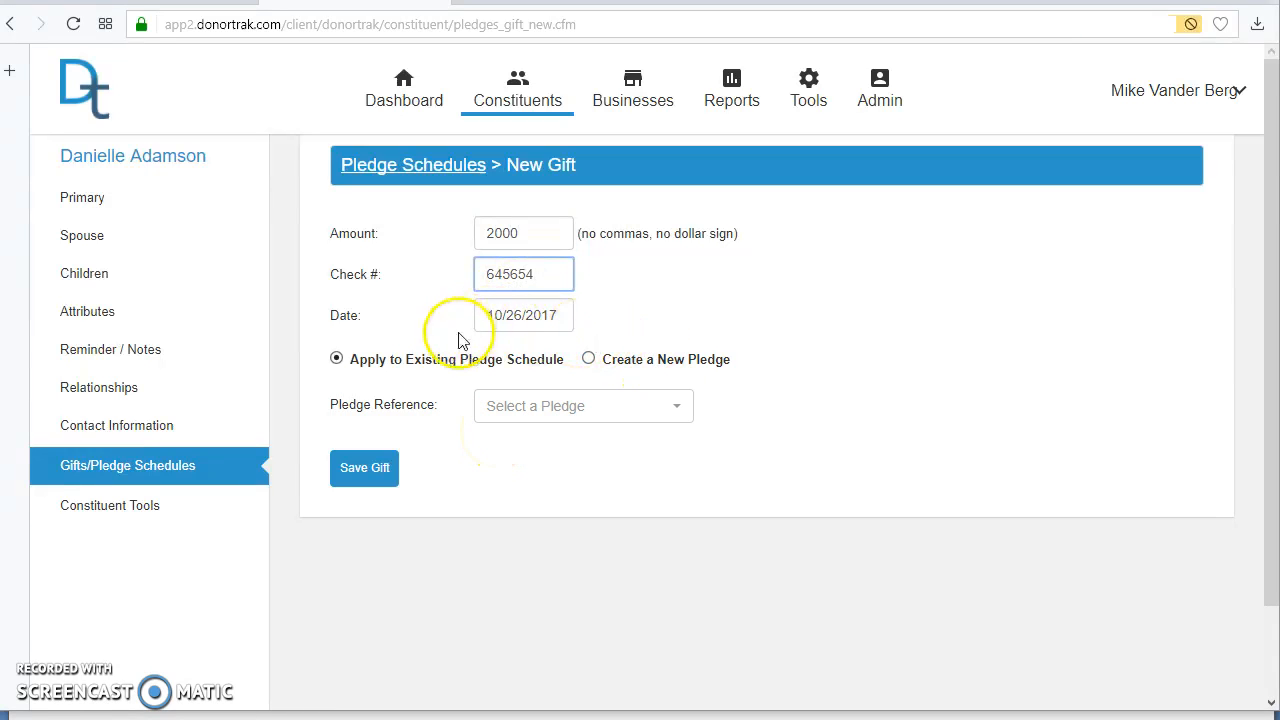
click(589, 360)
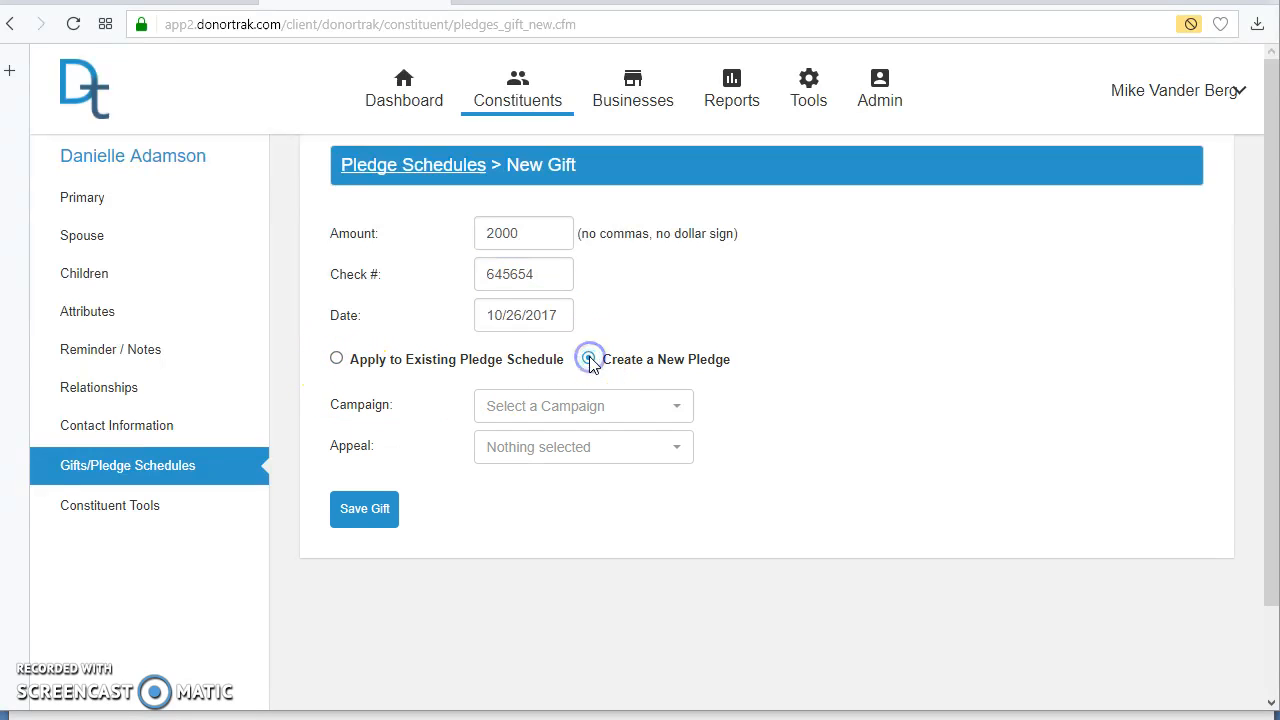
click(336, 359)
click(571, 407)
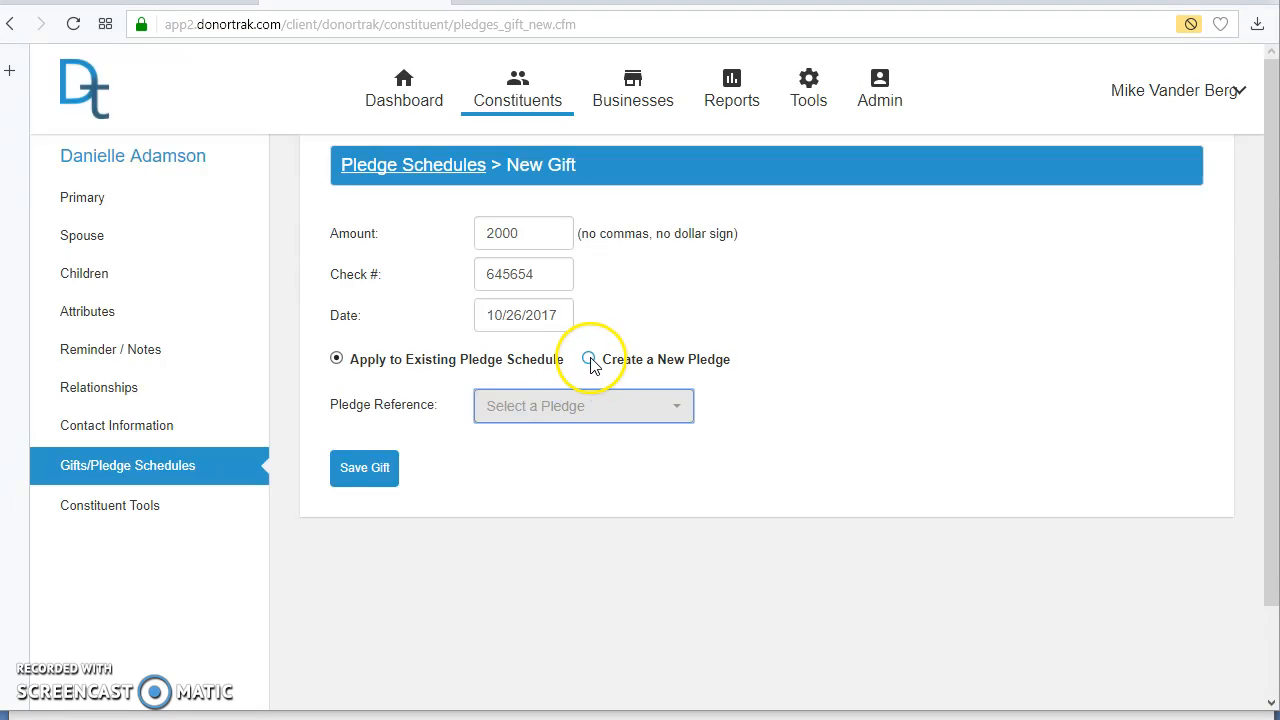
Step: Record the gift as a new pledge under the 2018 Giving campaign with the Telethon 2018 appeal and save it
click(589, 360)
click(620, 412)
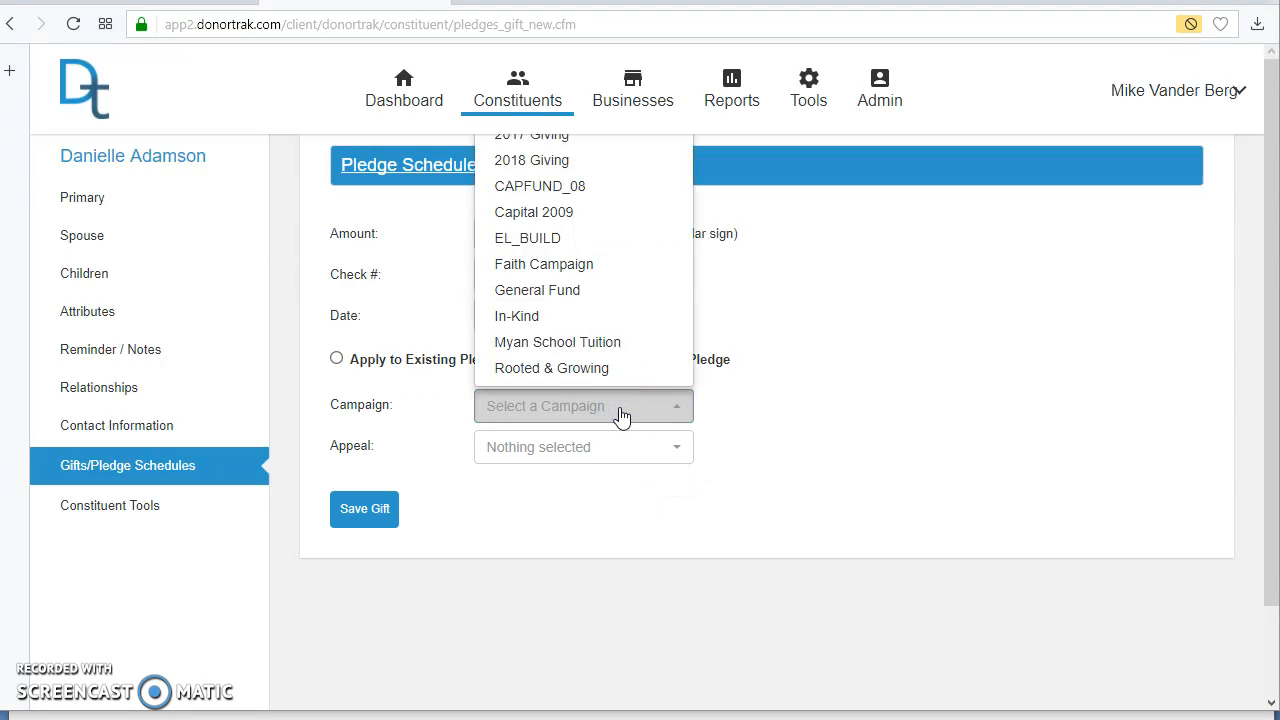
click(556, 161)
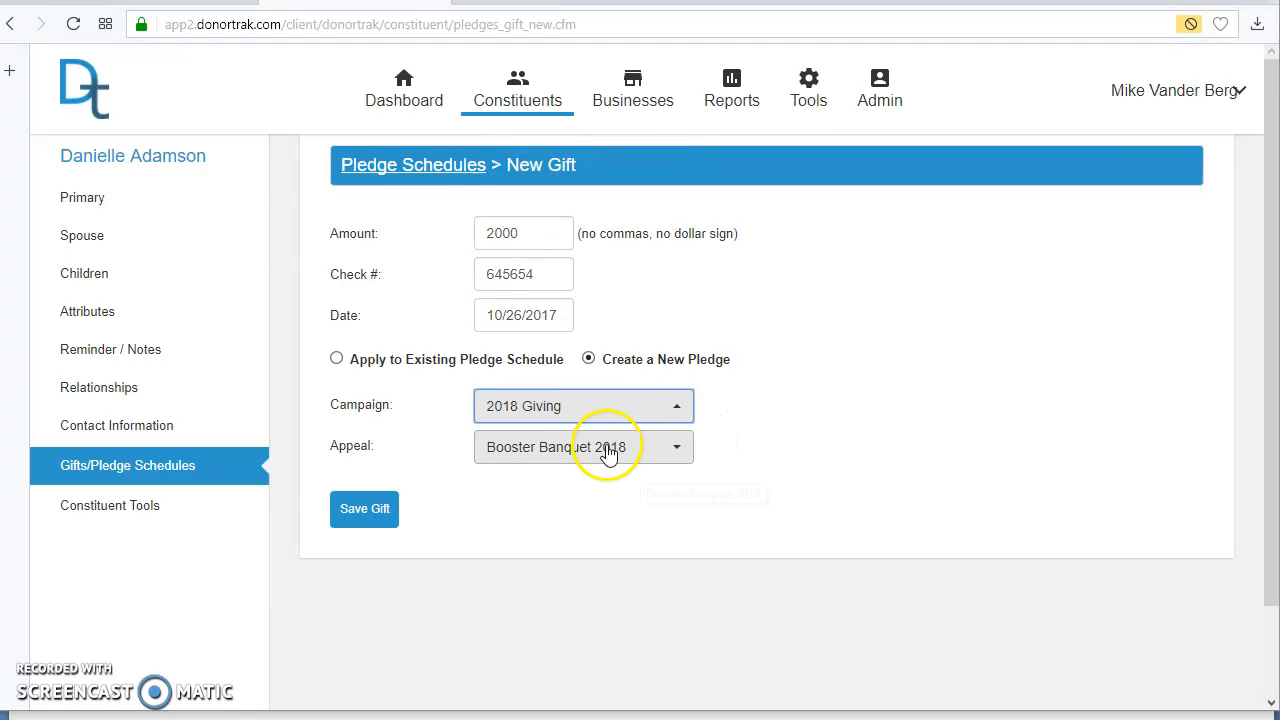
click(606, 462)
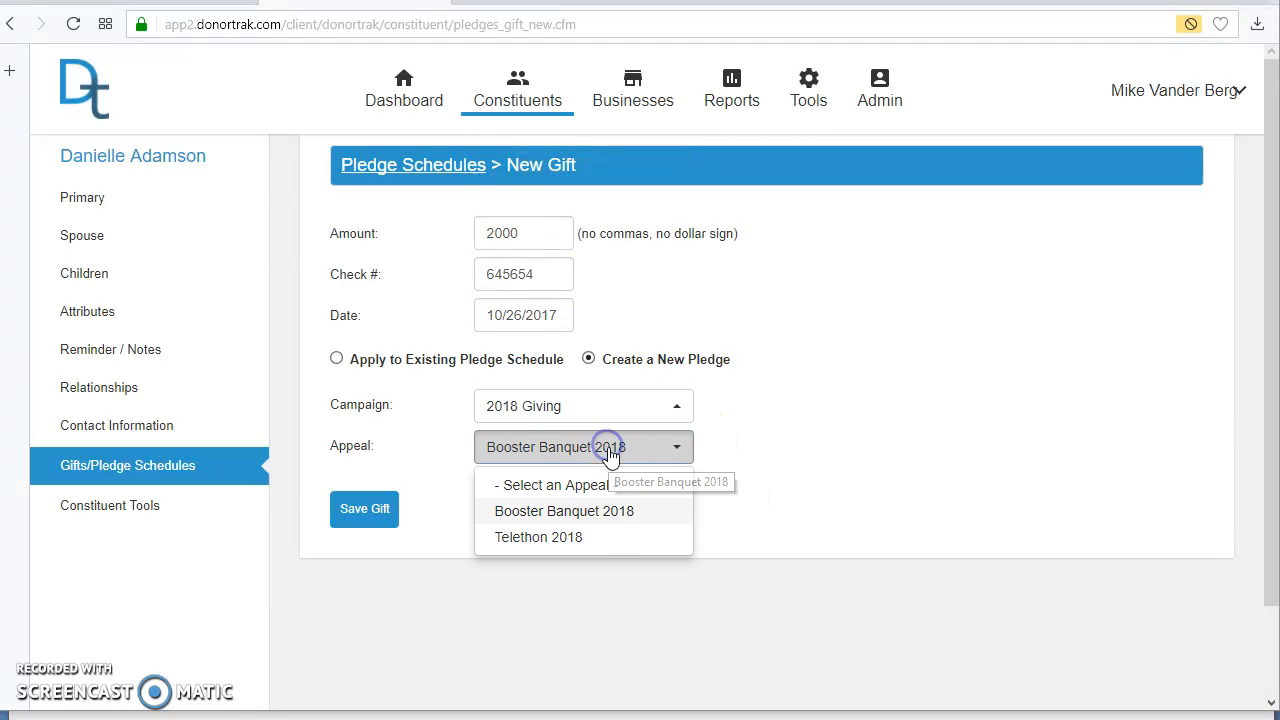
click(572, 545)
click(361, 518)
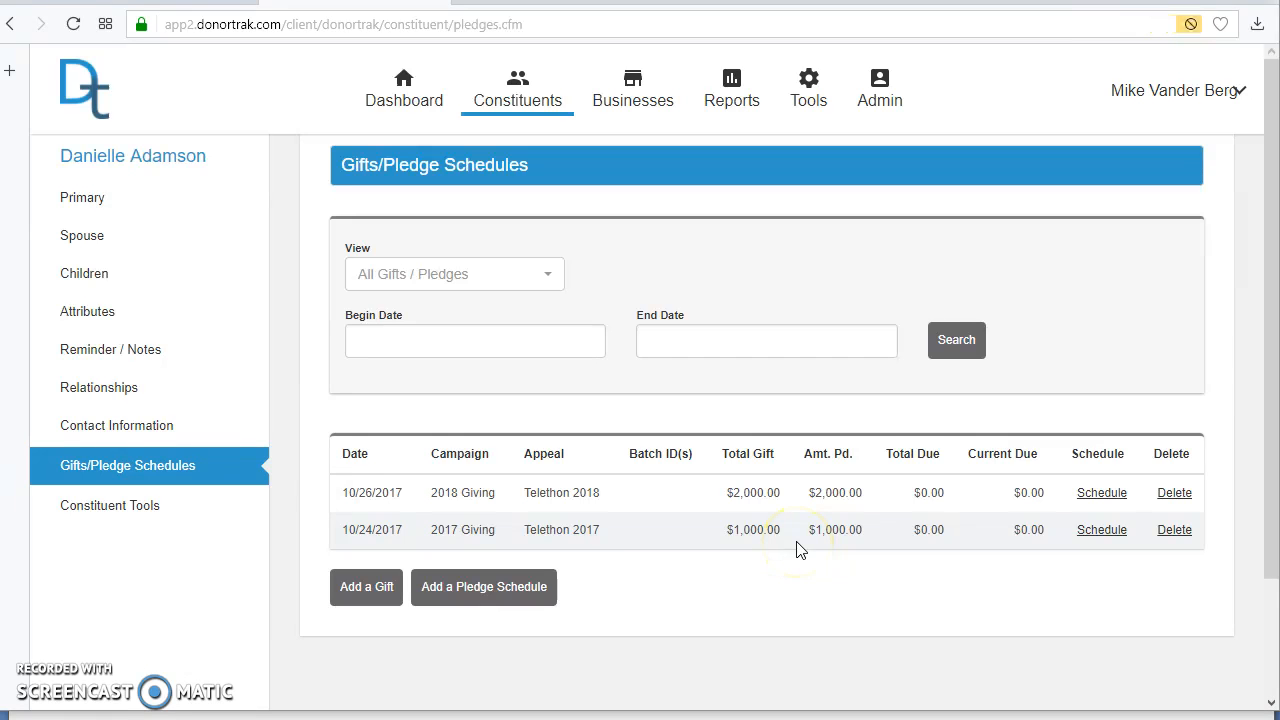
Step: Return to the dashboard and check the 2018 Giving campaign's totals and progress charts
click(85, 108)
scroll(1015, 450, down, 2)
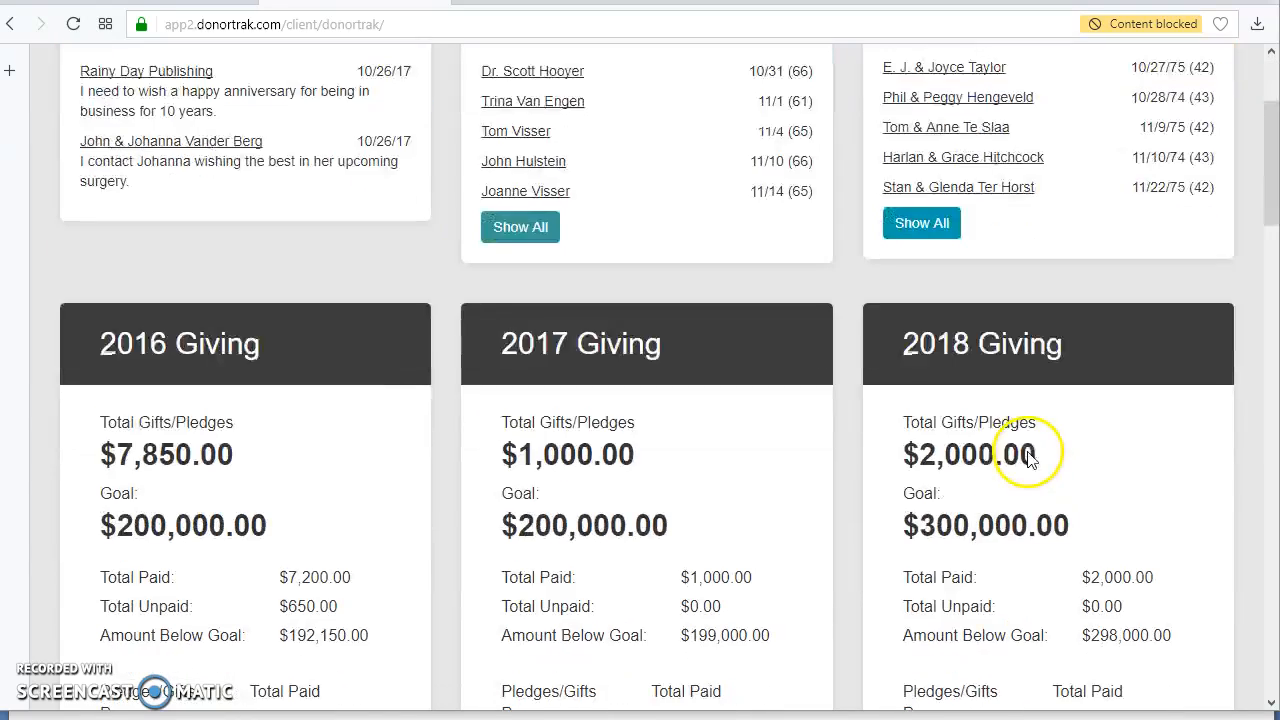
scroll(1017, 535, down, 4)
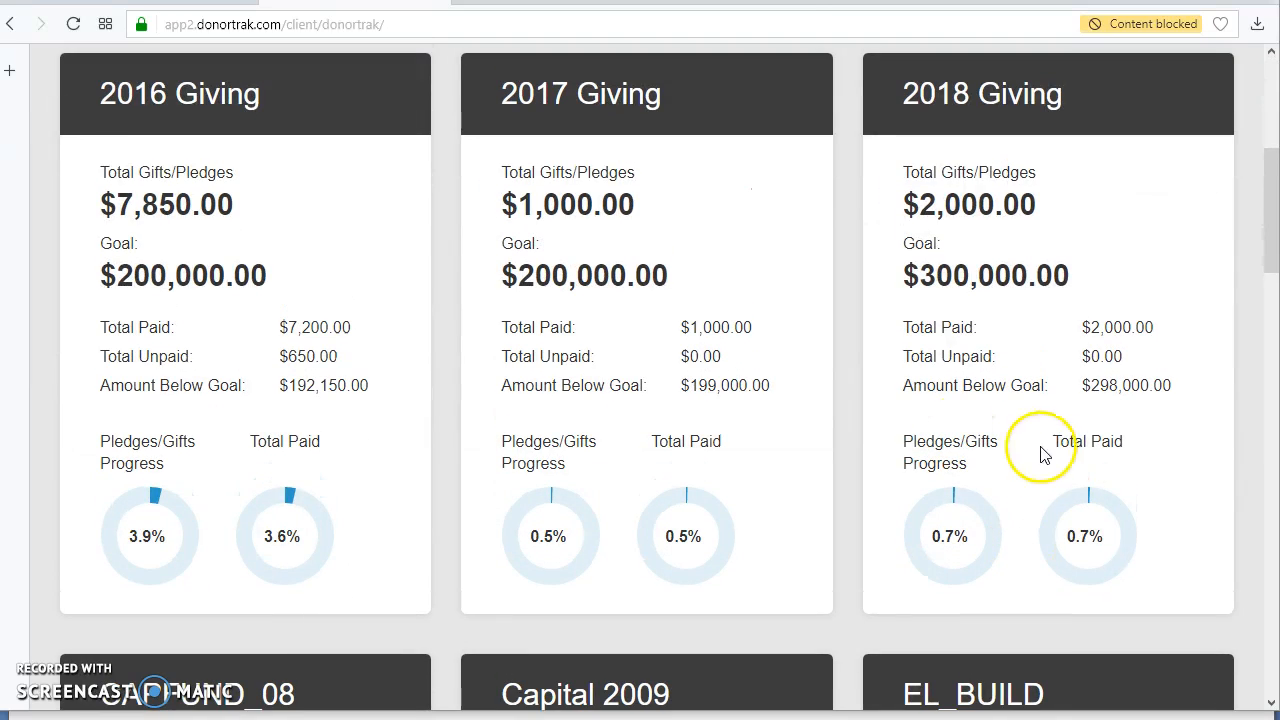
scroll(1114, 509, up, 2)
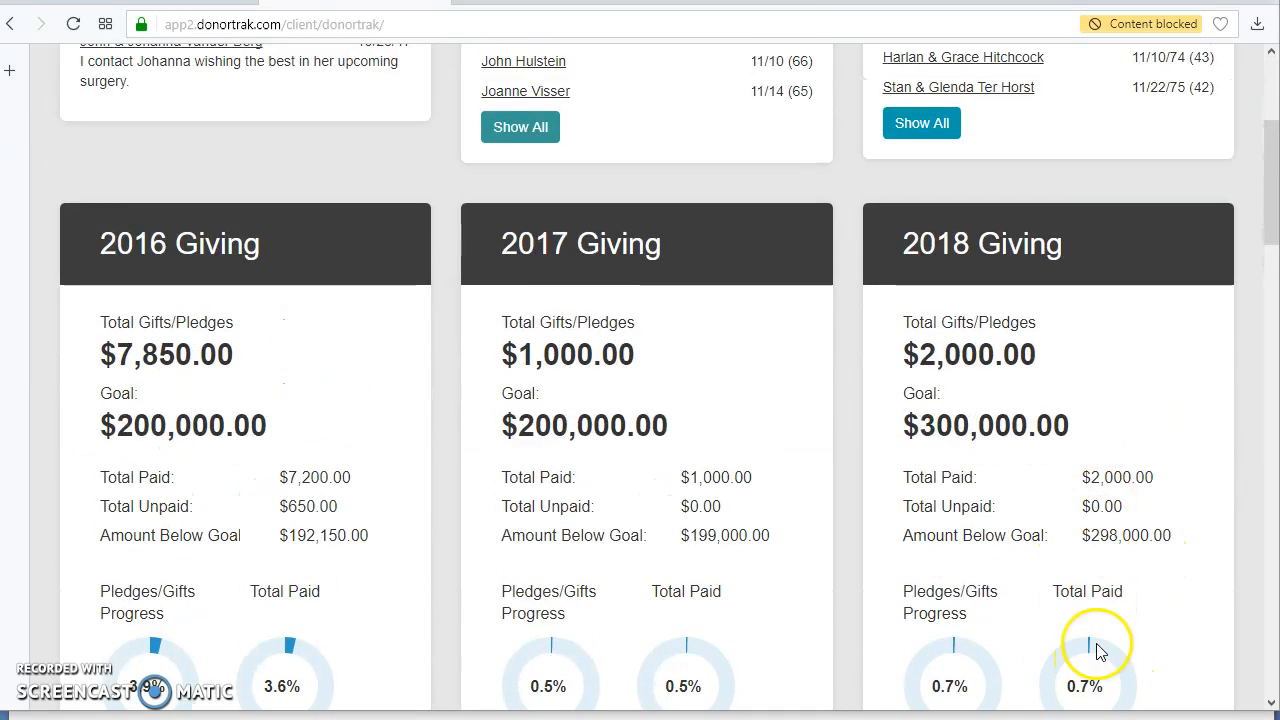
scroll(1100, 657, up, 4)
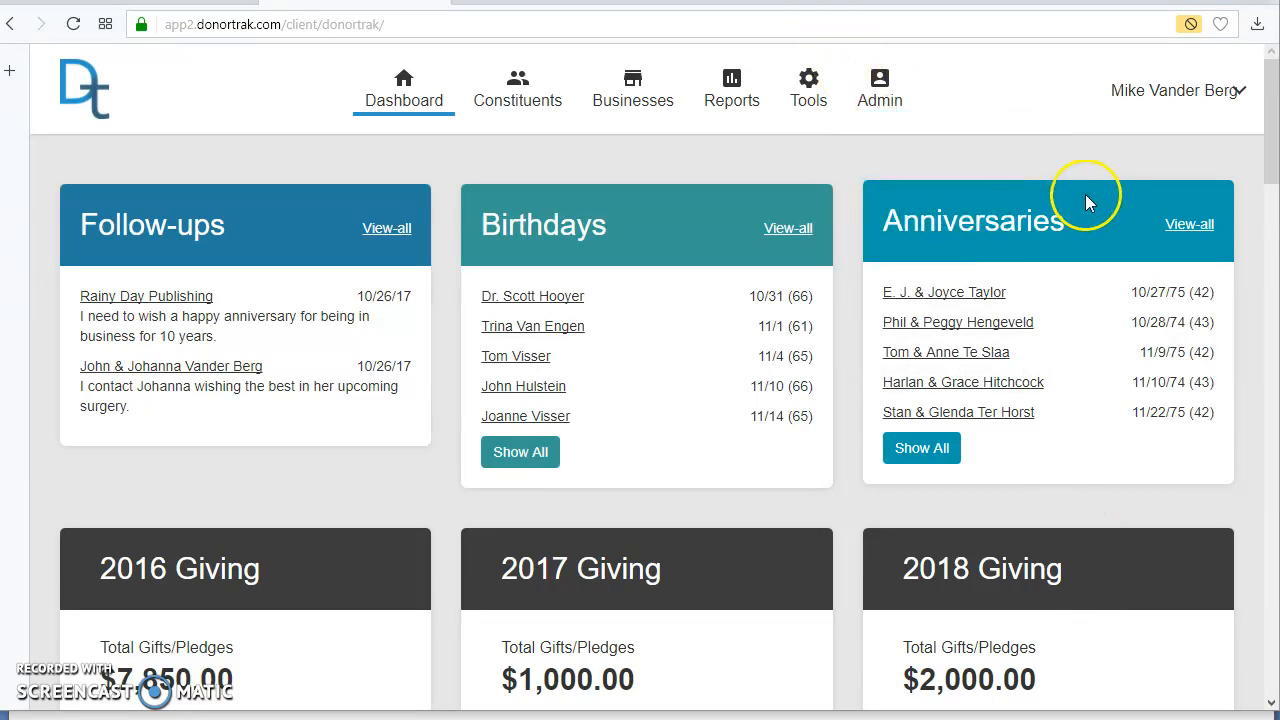
Step: View the summary of the 2018 Giving campaign from the campaign list, then leave it
mouse_move(882, 120)
click(878, 142)
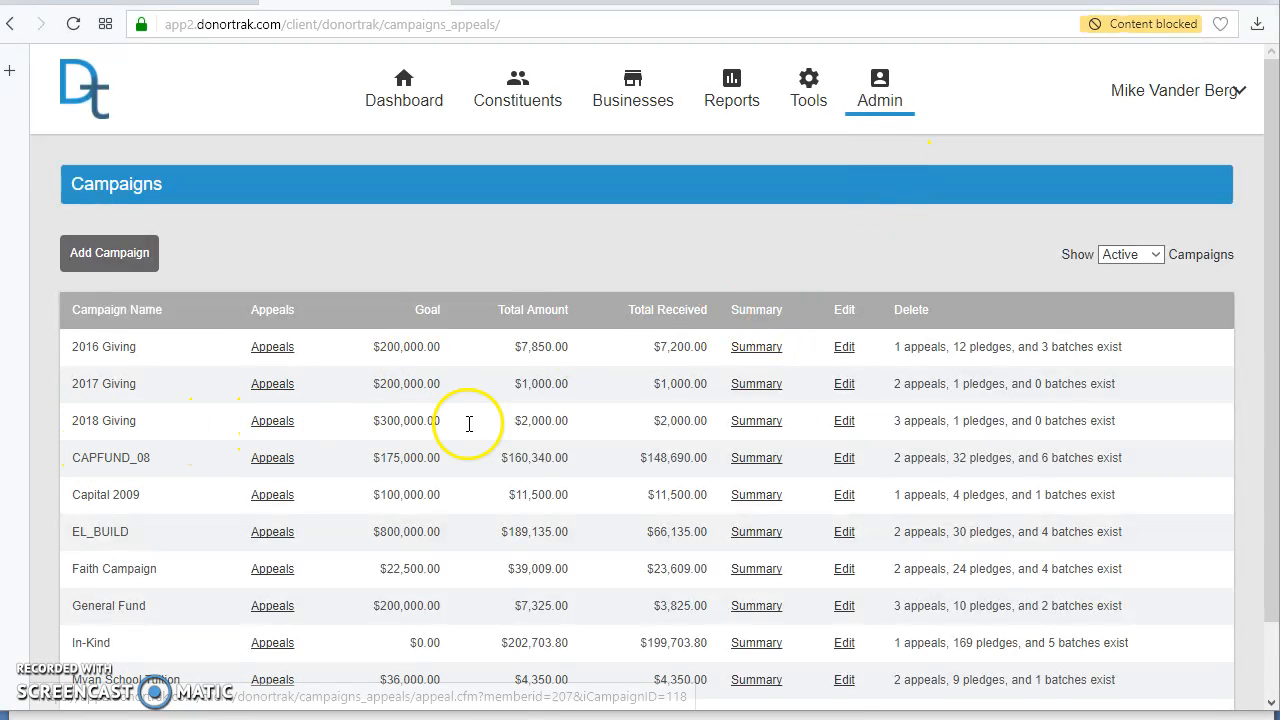
click(760, 424)
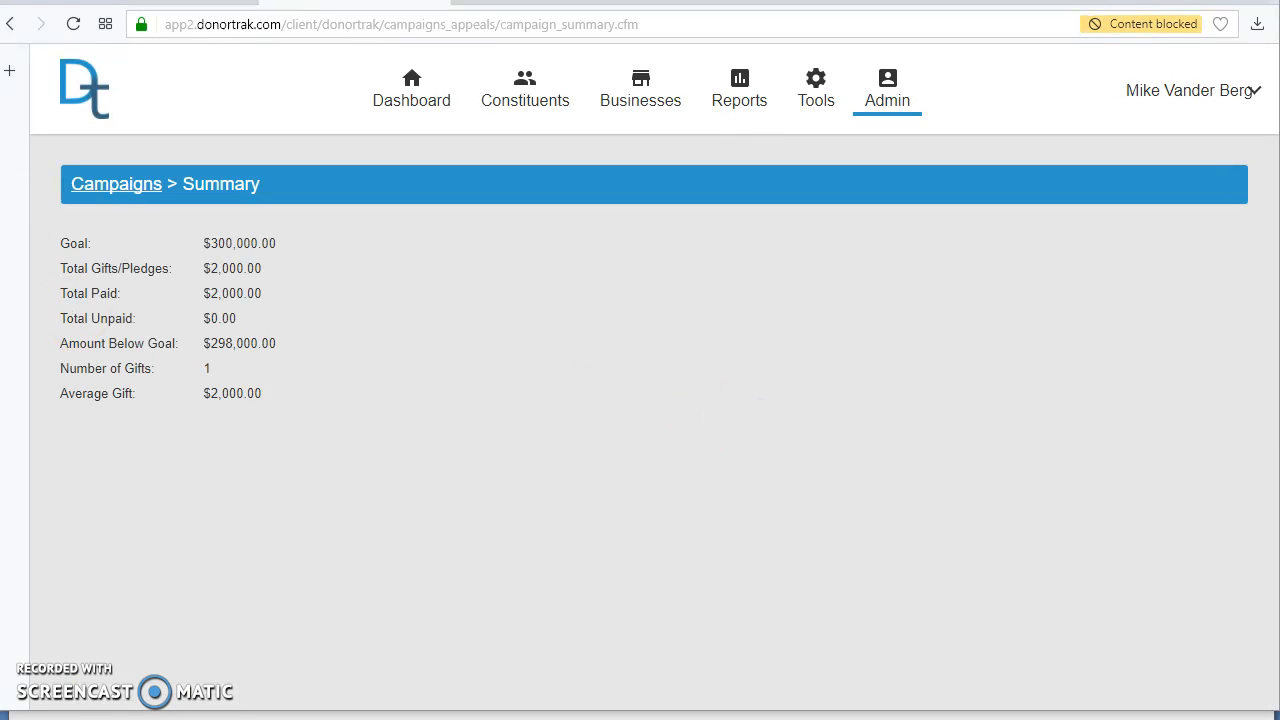
click(10, 23)
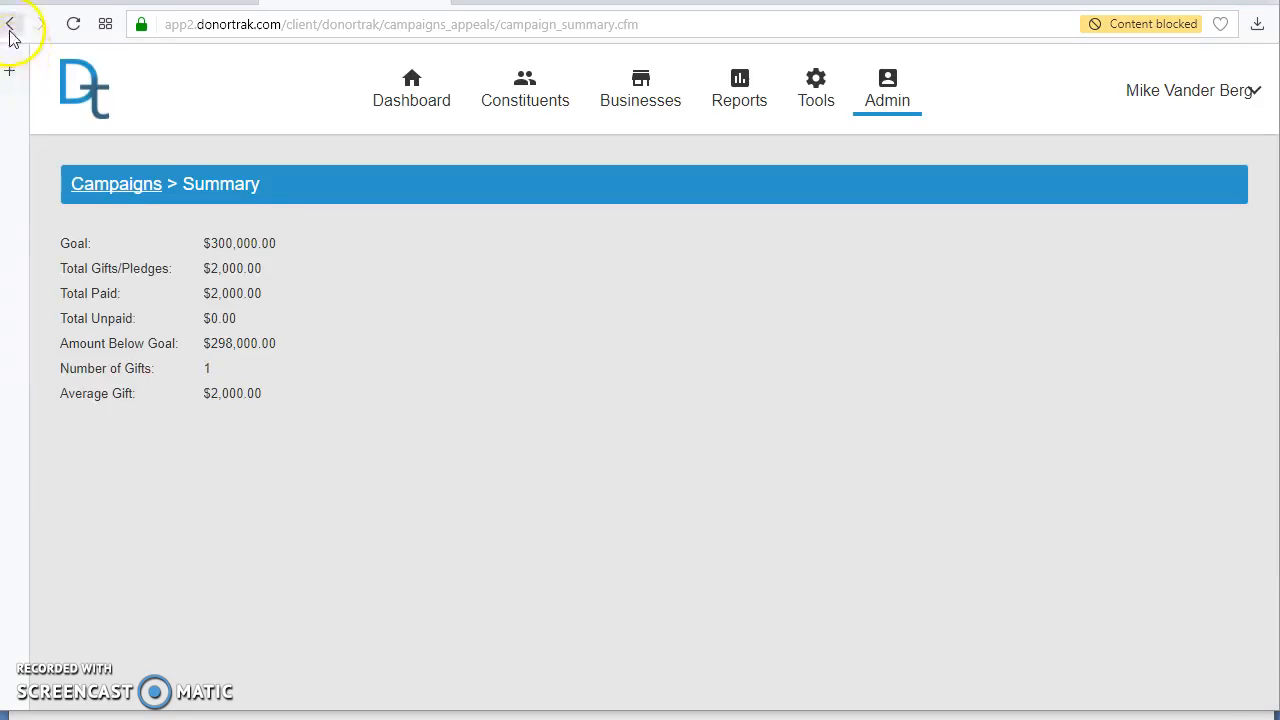
Step: Generate a campaign report for the Booster Banquet 2018 appeal of 2018 Giving, review it and close it
click(720, 106)
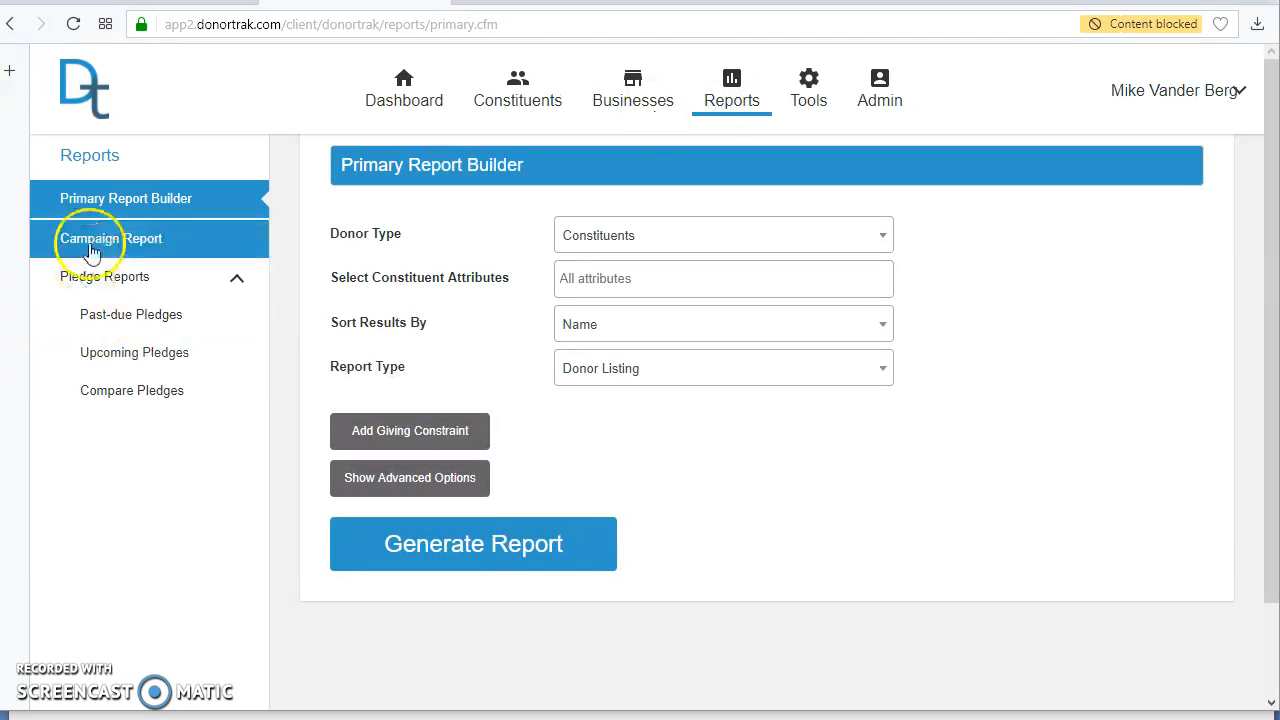
click(551, 244)
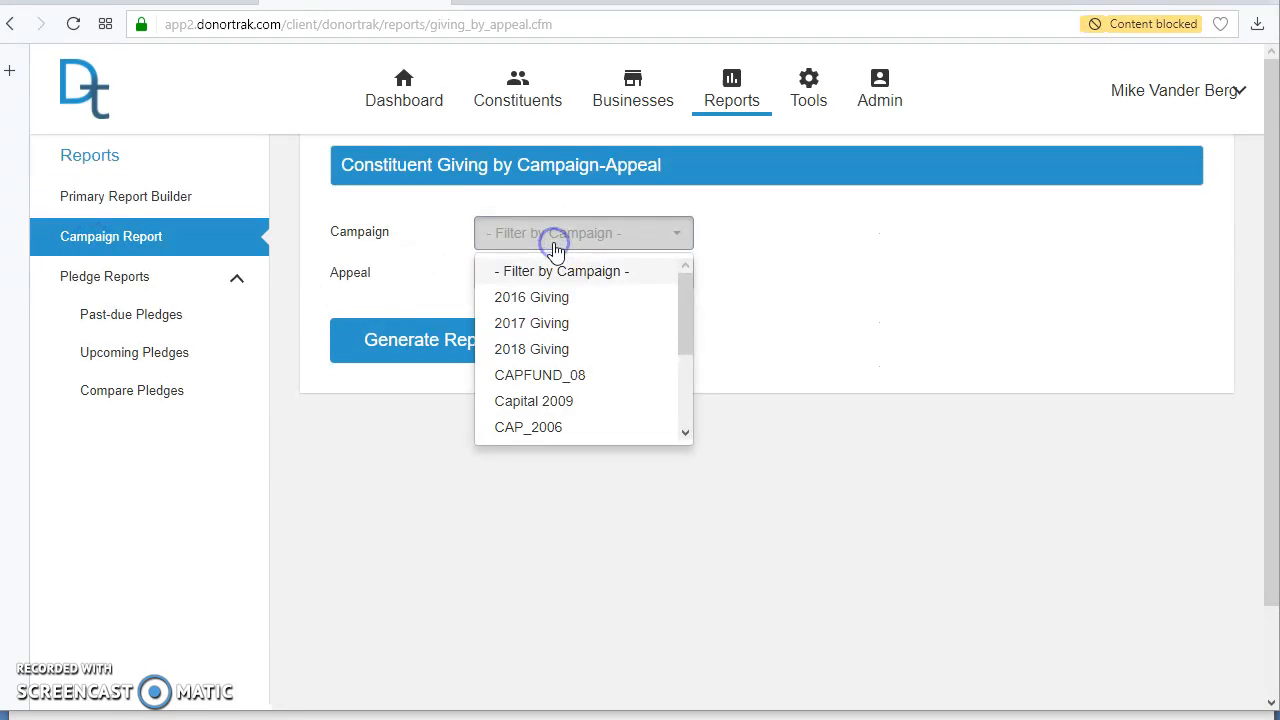
click(550, 349)
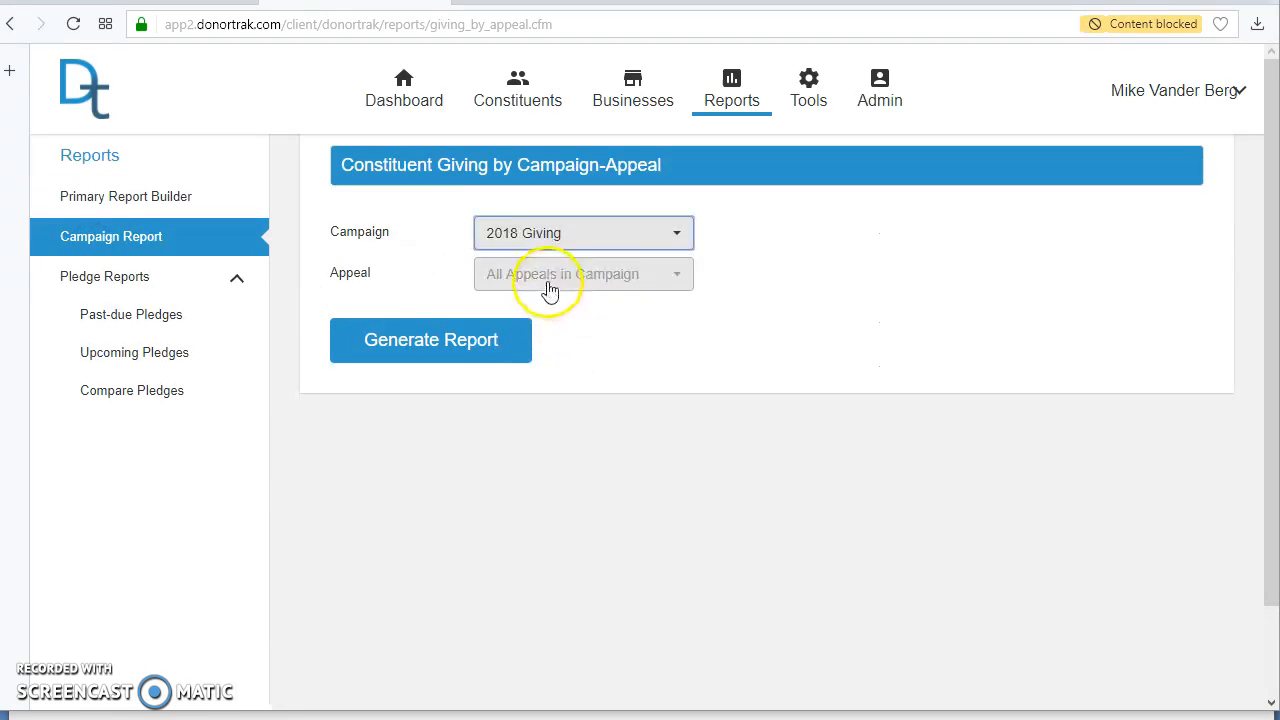
click(547, 280)
click(551, 364)
click(423, 345)
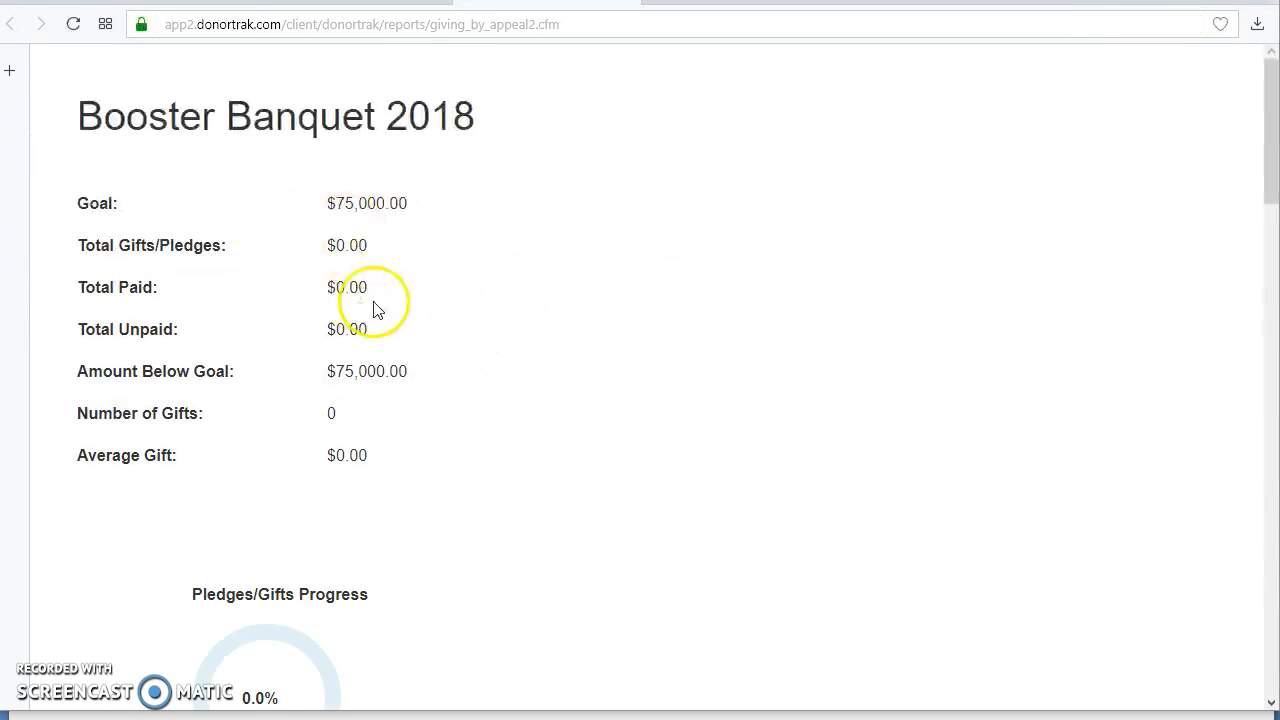
scroll(405, 288, down, 4)
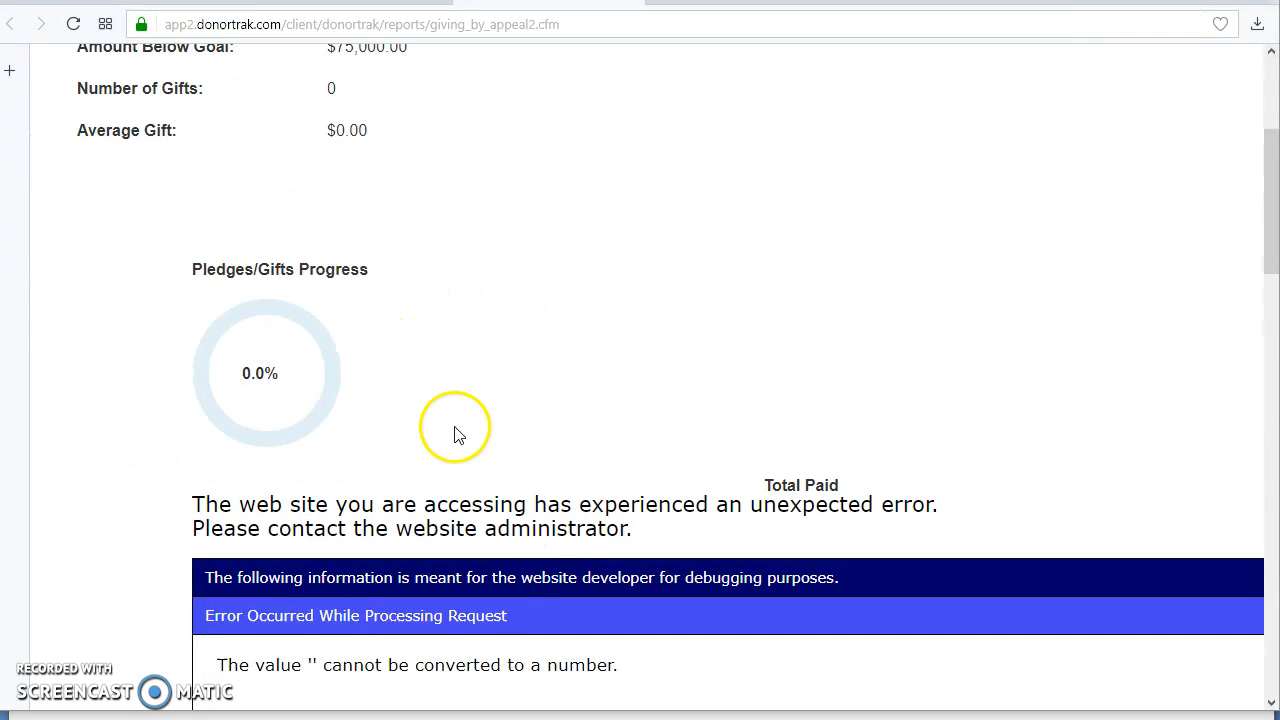
scroll(400, 360, up, 3)
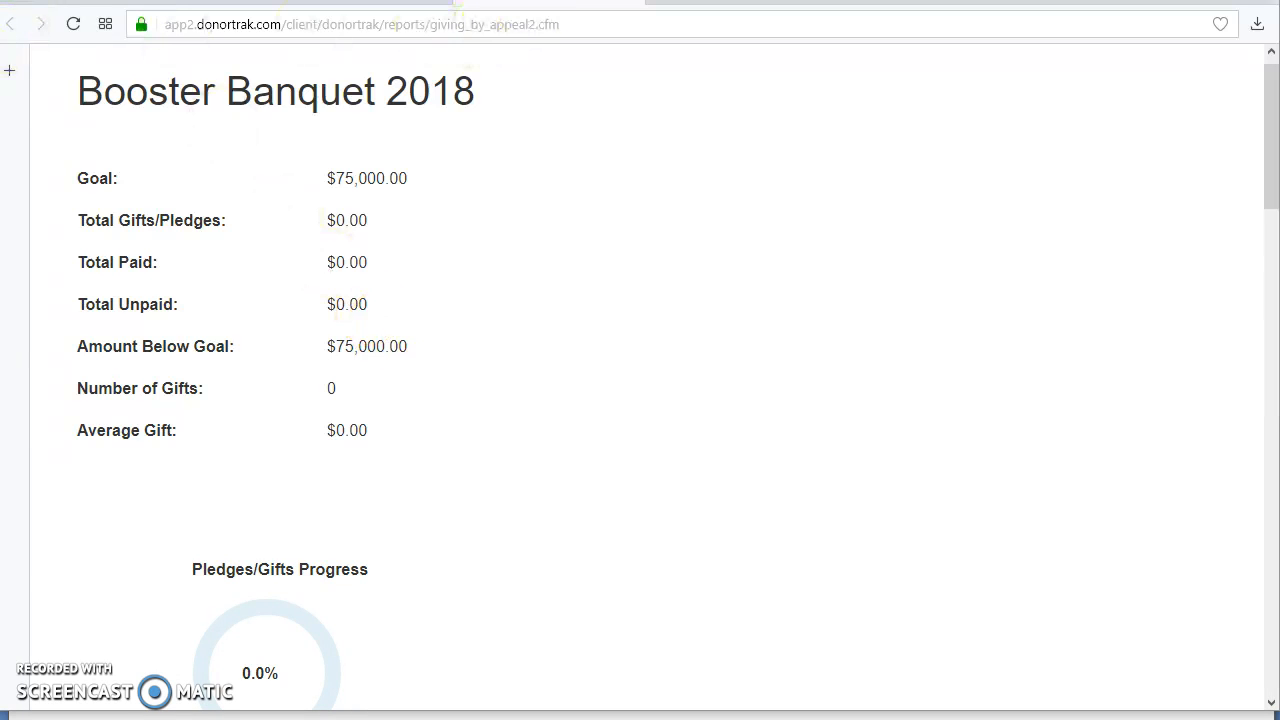
click(632, 2)
Step: Generate the campaign report for the Telethon 2018 appeal, review its totals and gift listing, and close it
click(588, 280)
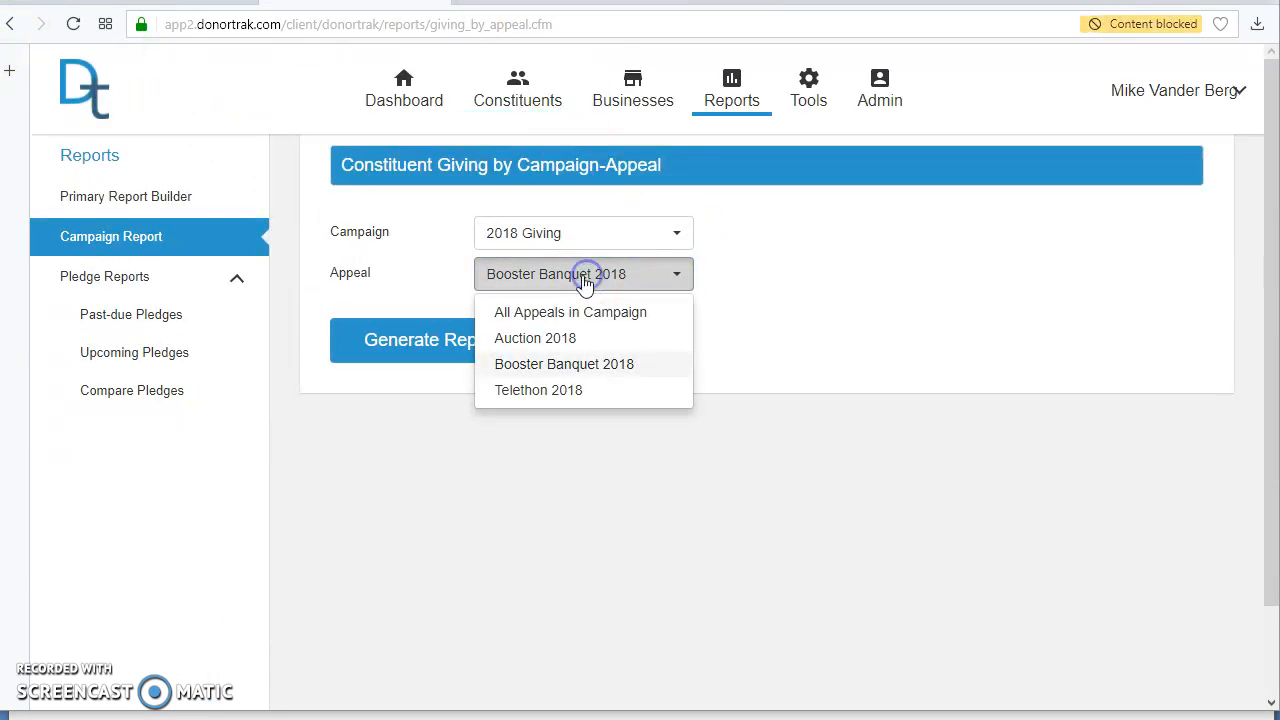
click(558, 390)
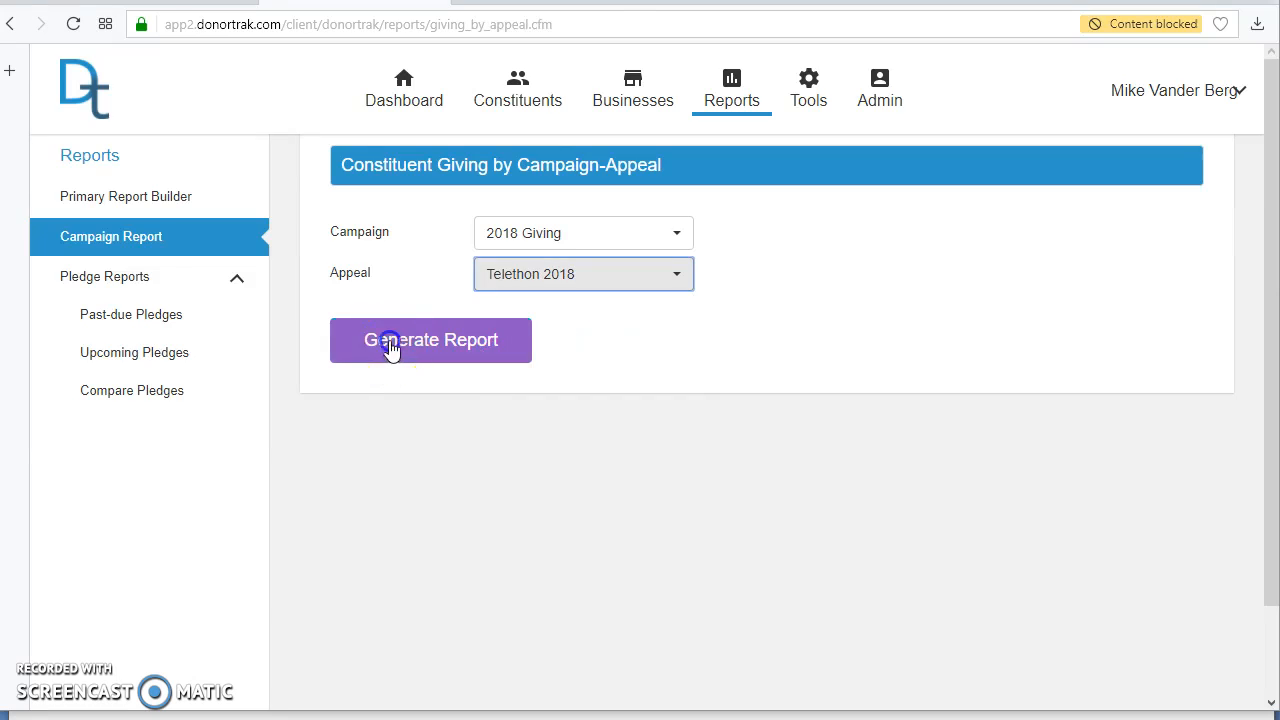
click(389, 347)
scroll(476, 318, down, 1)
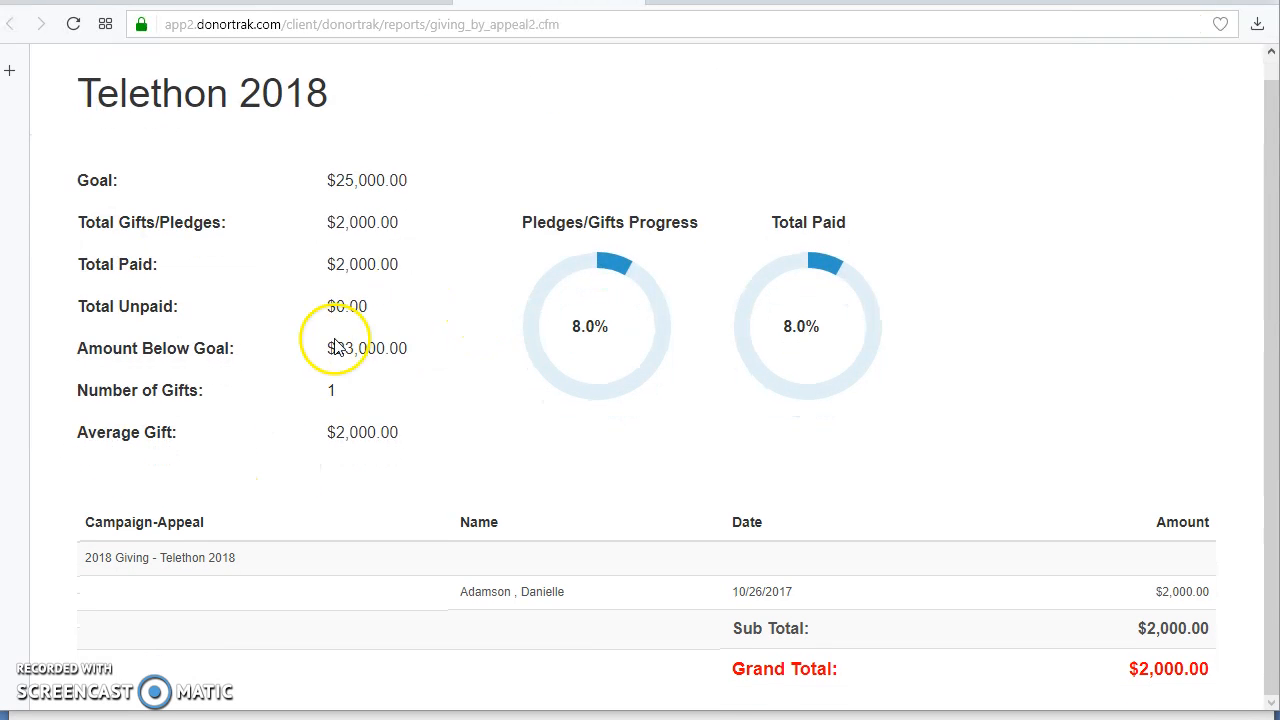
scroll(716, 78, up, 1)
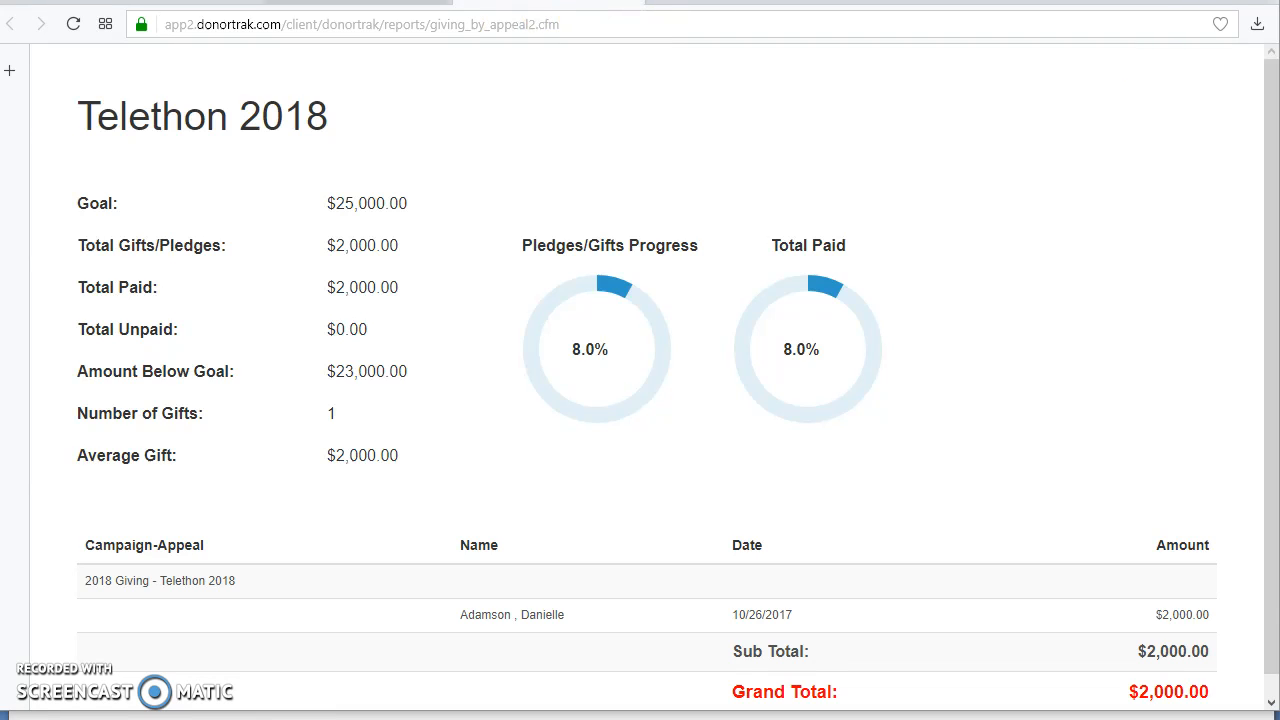
click(633, 2)
Step: Return to the list of campaigns and appeals
mouse_move(880, 106)
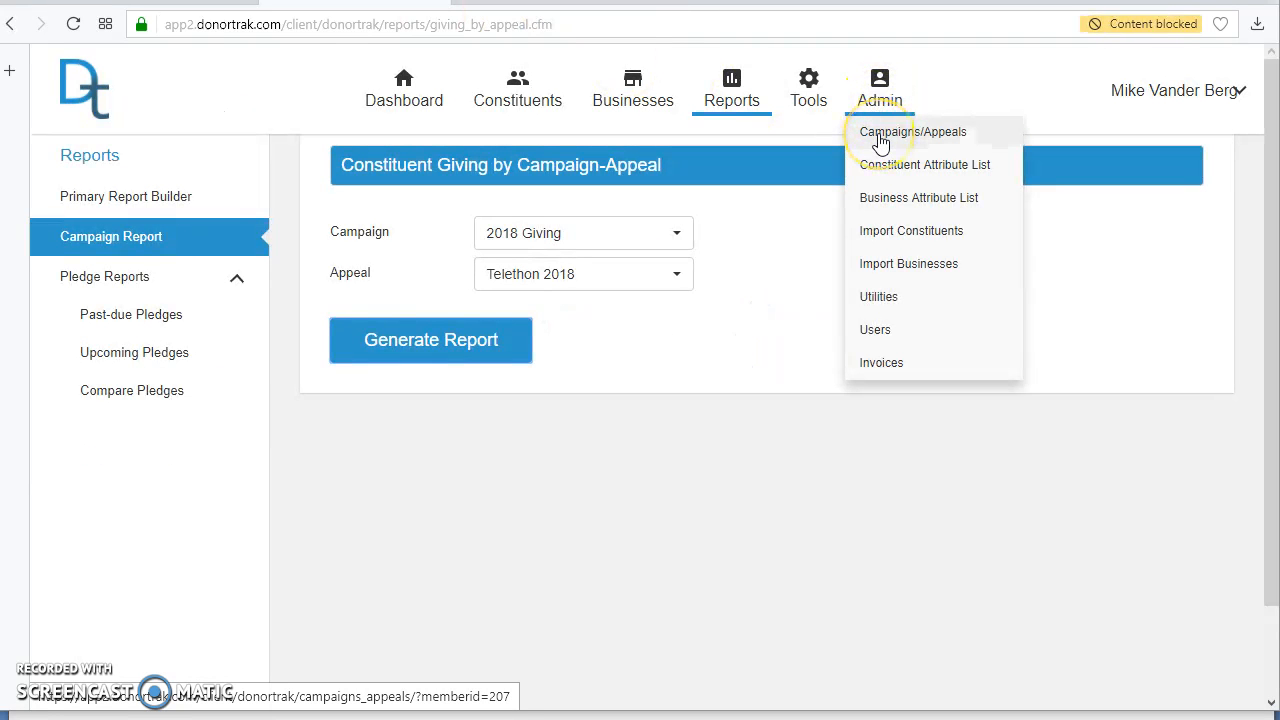